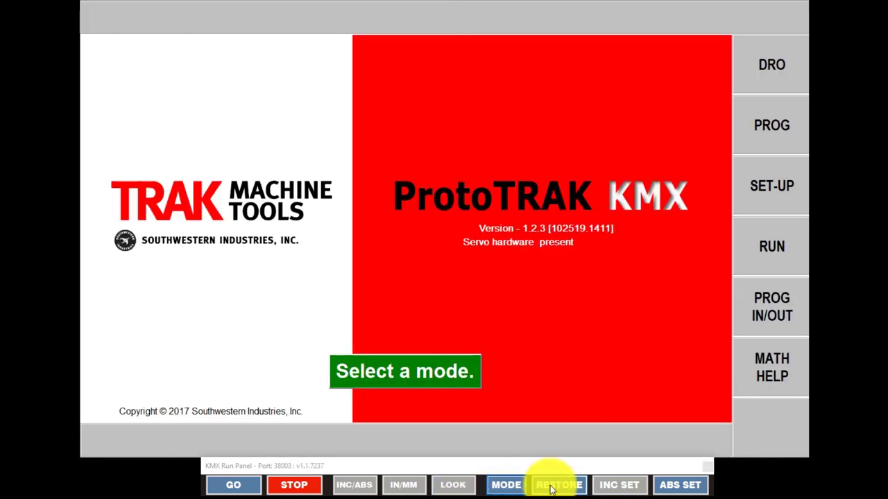
# Switch the control to 3-axis mode and bring up PROG IN/OUT showing Sample 9.
pyautogui.click(551, 487)
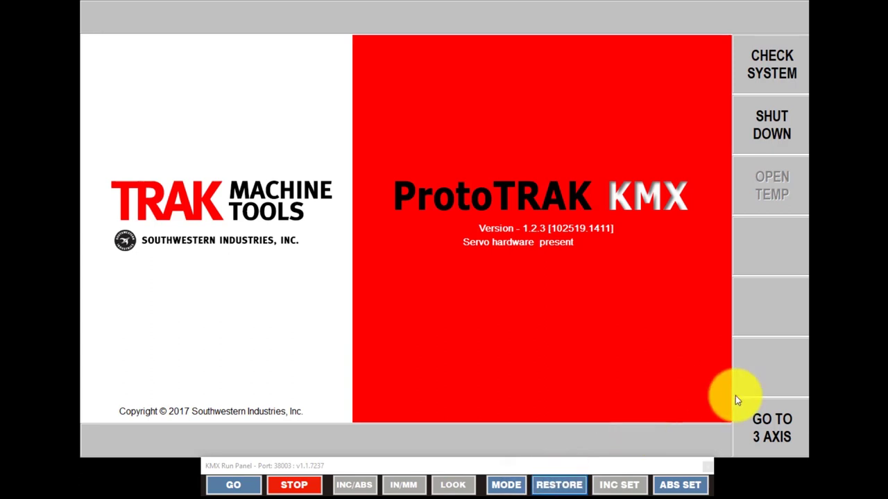
pyautogui.click(778, 421)
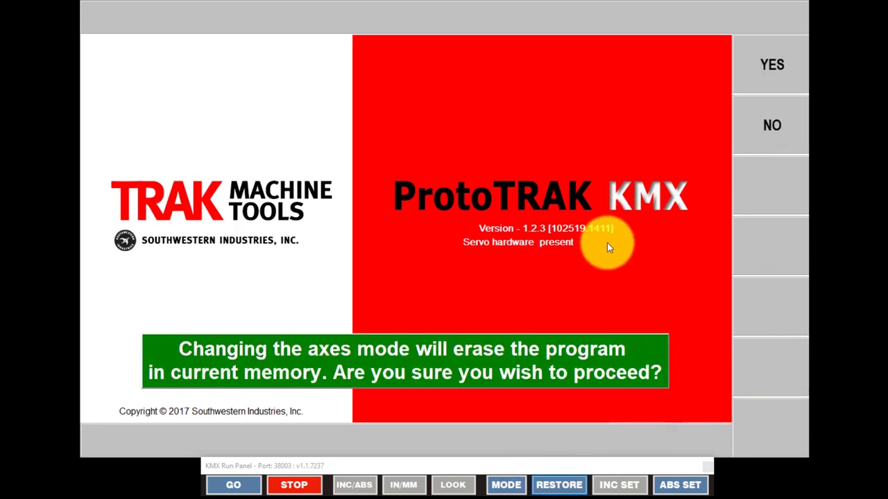
pyautogui.click(767, 61)
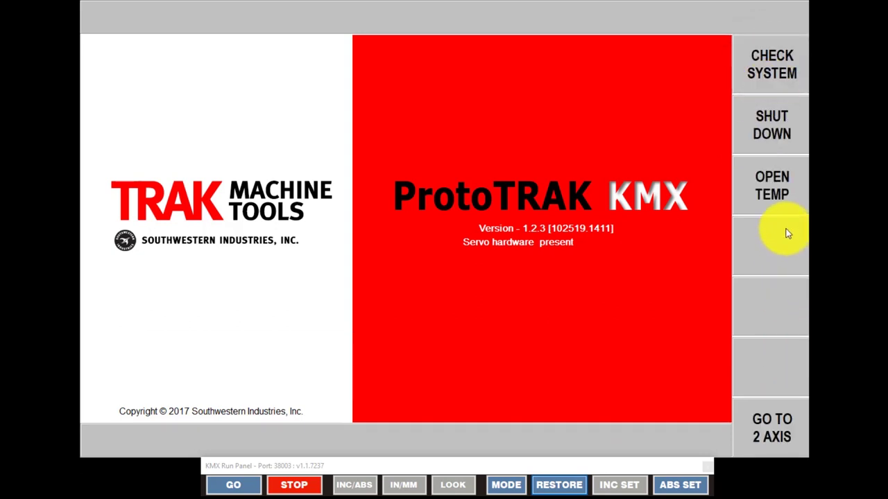
pyautogui.click(783, 64)
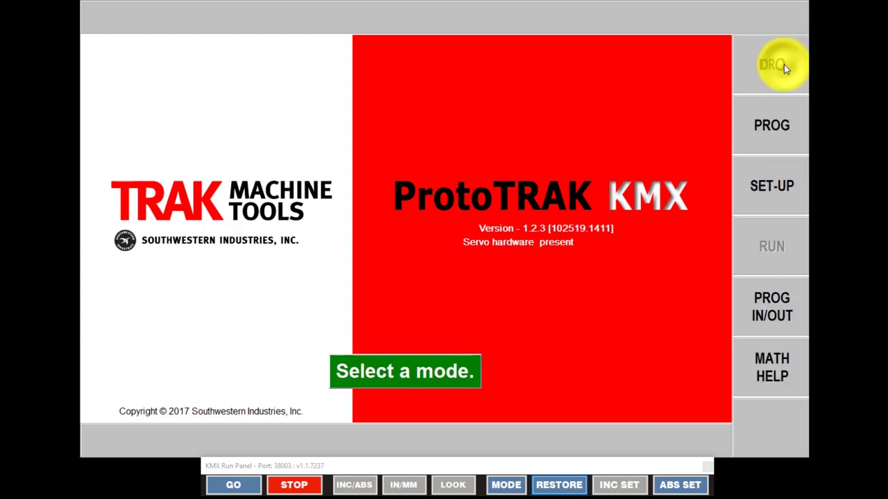
pyautogui.click(777, 315)
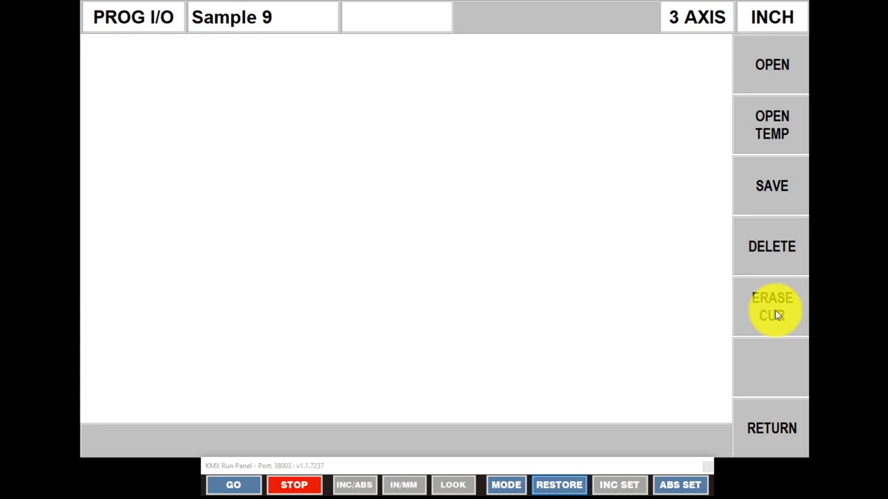
# Load 16866.x_t from the stored file list into the solid-model screen.
pyautogui.click(774, 63)
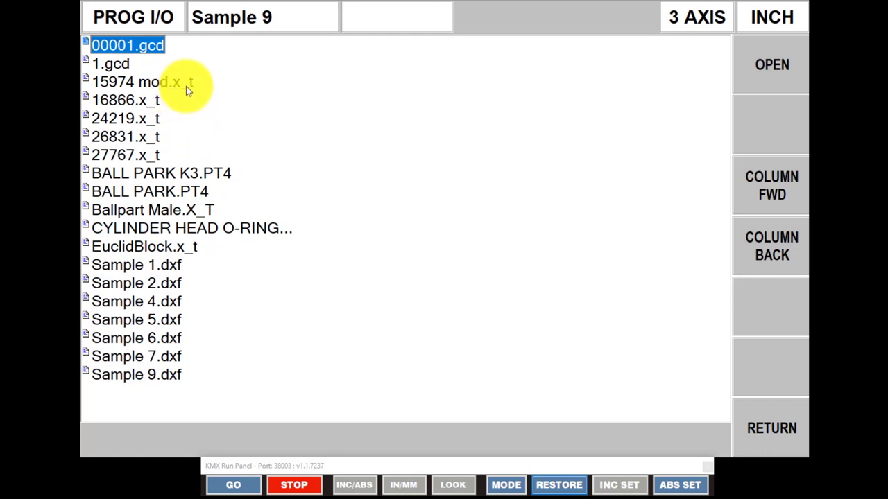
pyautogui.doubleClick(115, 103)
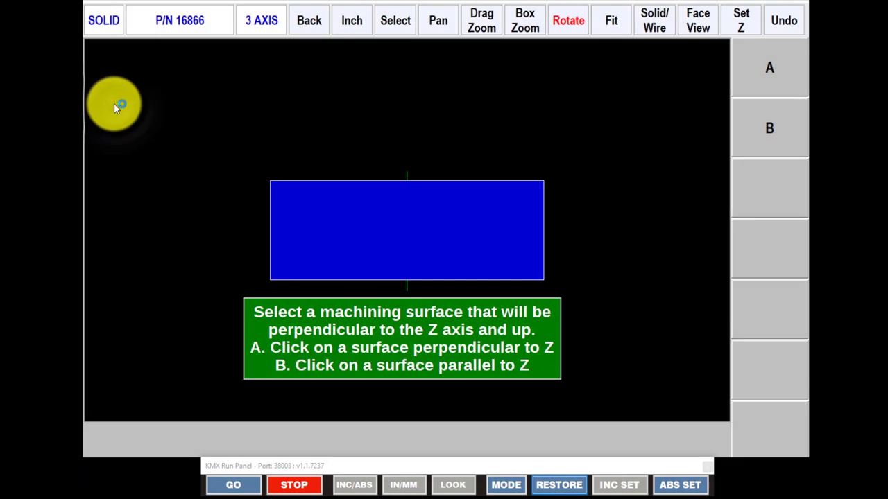
# Select the part's top face as the machining surface.
pyautogui.moveTo(353, 211); pyautogui.dragTo(355, 306)
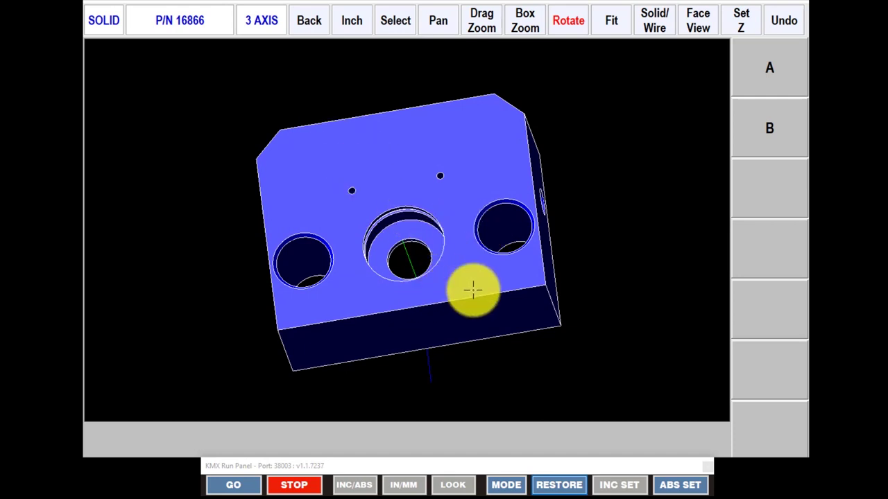
pyautogui.click(769, 69)
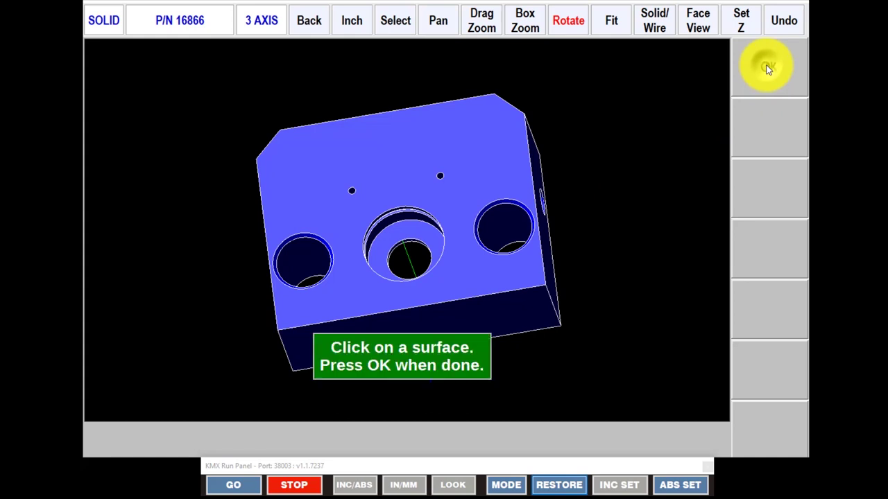
pyautogui.click(406, 166)
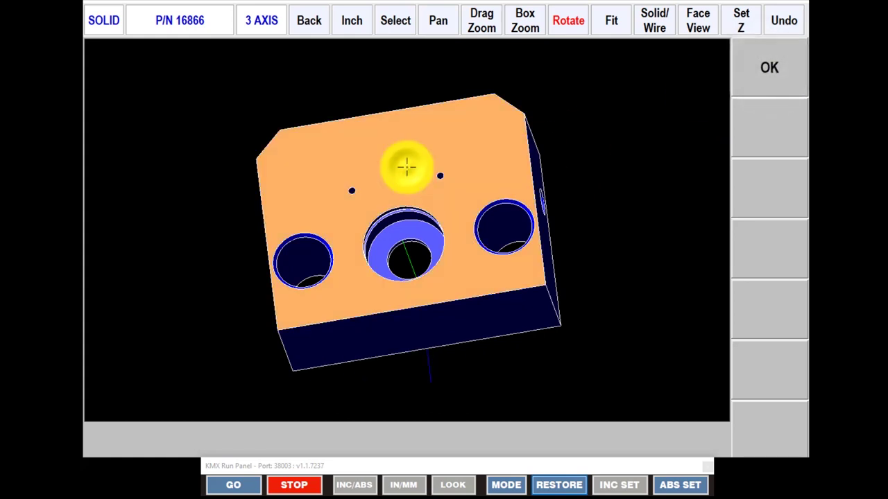
pyautogui.click(787, 77)
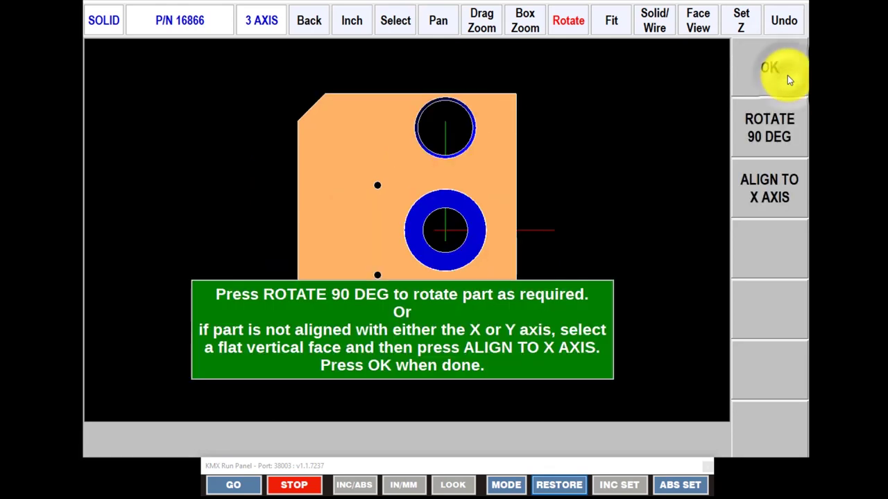
# Rotate the part 90 degrees three times, accept the orientation, and set Z zero on the top face.
pyautogui.click(767, 119)
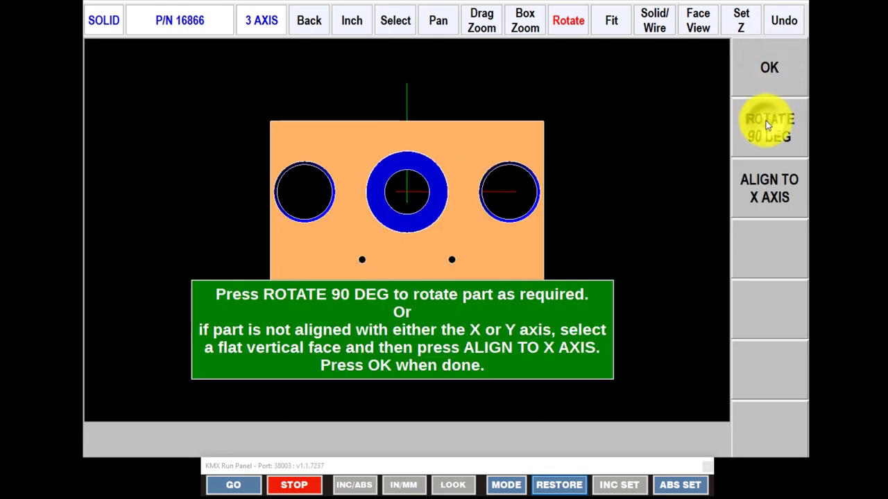
pyautogui.click(765, 120)
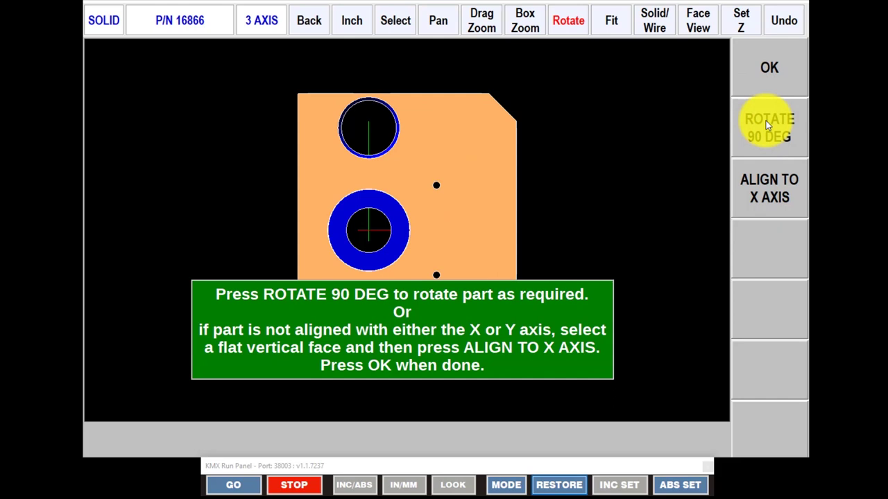
pyautogui.click(766, 121)
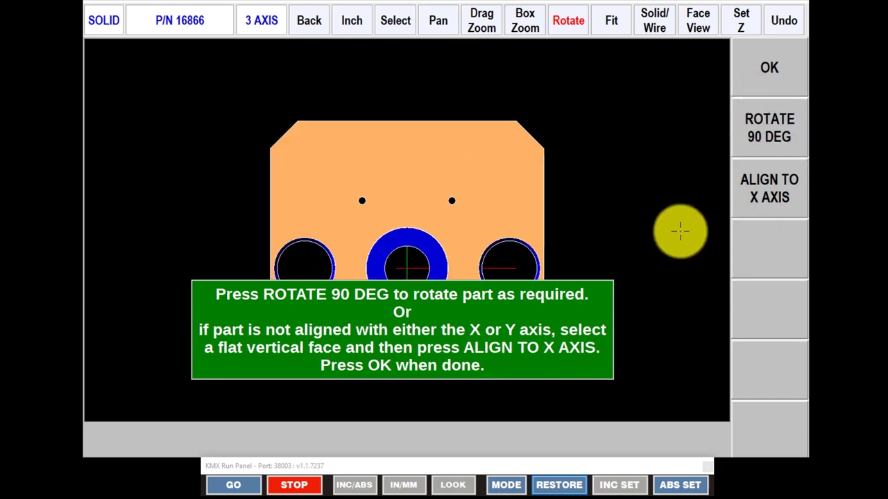
pyautogui.click(766, 71)
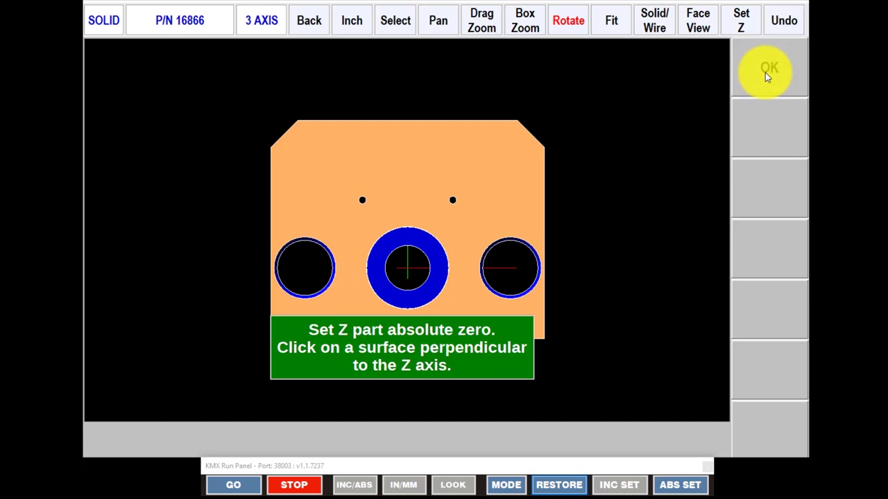
pyautogui.click(765, 72)
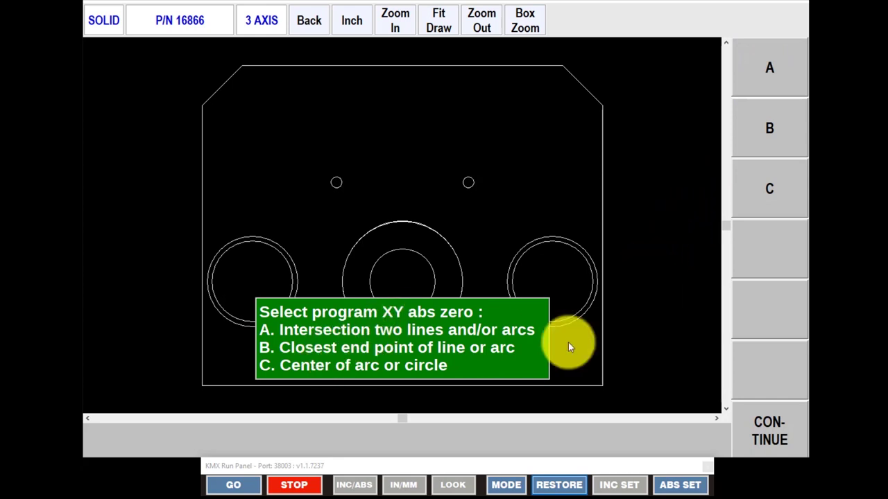
# Place XY absolute zero at the closest endpoint on the outline's bottom-left corner.
pyautogui.click(766, 132)
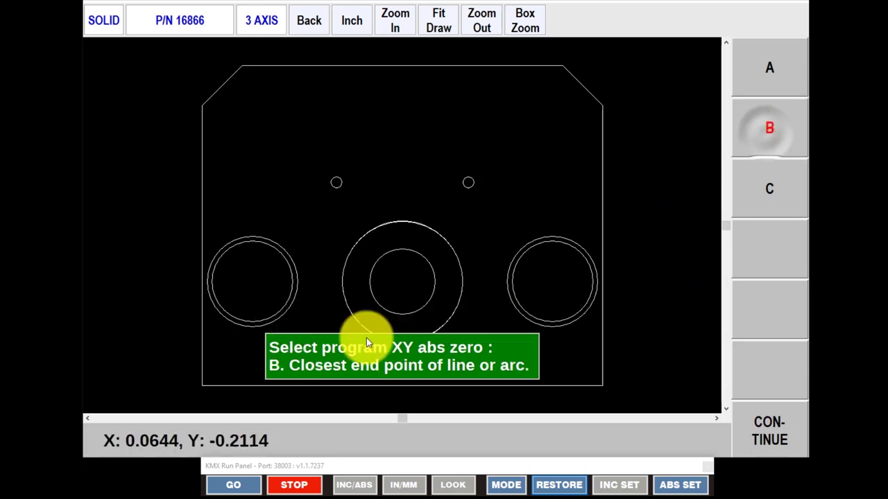
pyautogui.click(207, 386)
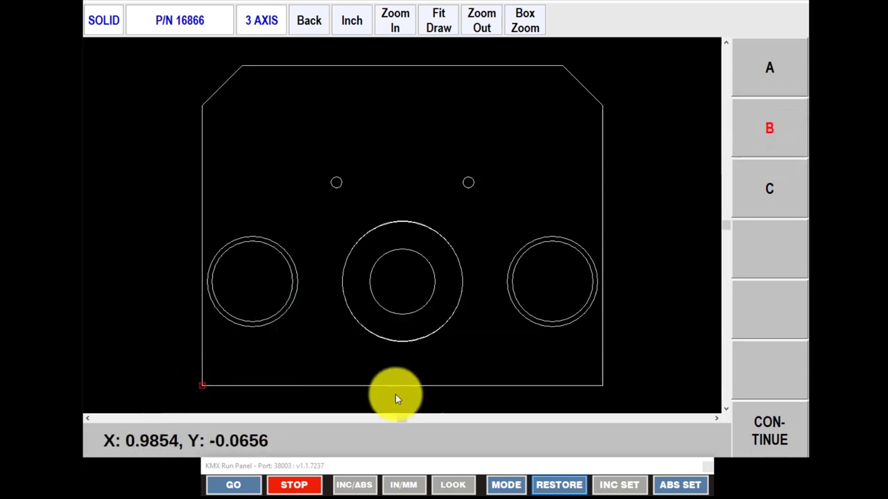
pyautogui.click(774, 426)
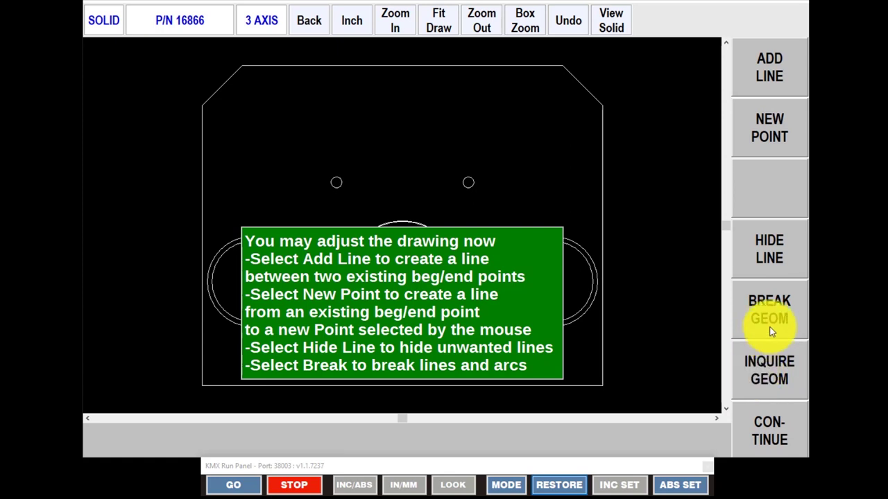
# Add new lines along the top-left chamfer, top edge and top-right chamfer of the outline.
pyautogui.click(758, 127)
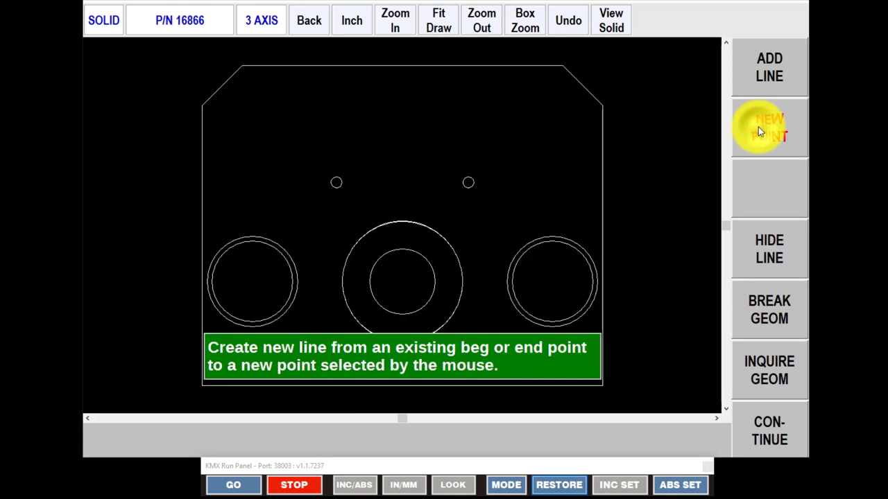
pyautogui.click(203, 104)
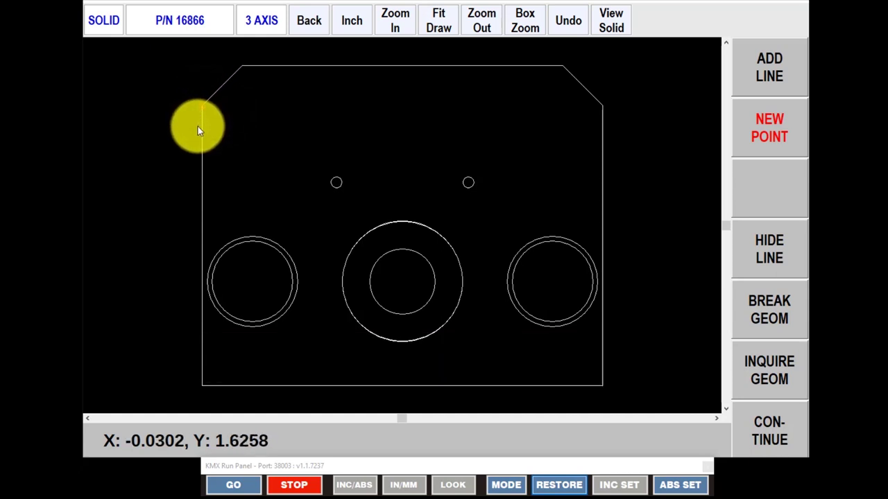
pyautogui.click(197, 126)
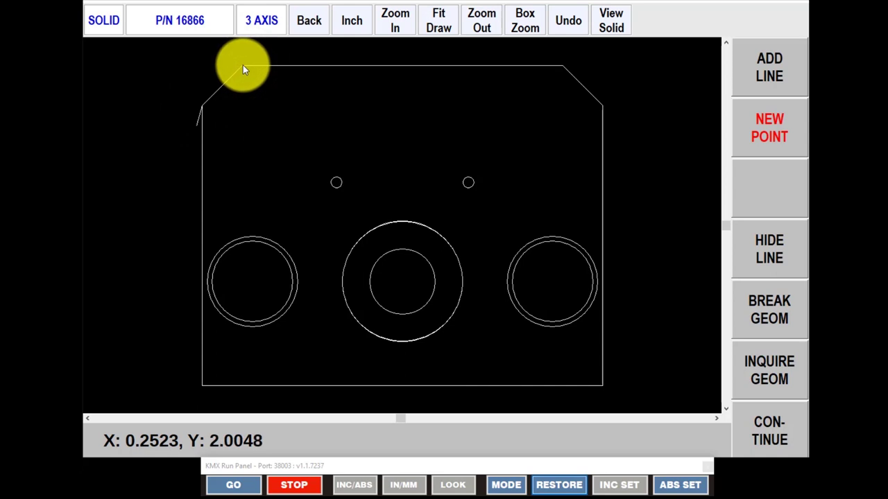
pyautogui.click(242, 66)
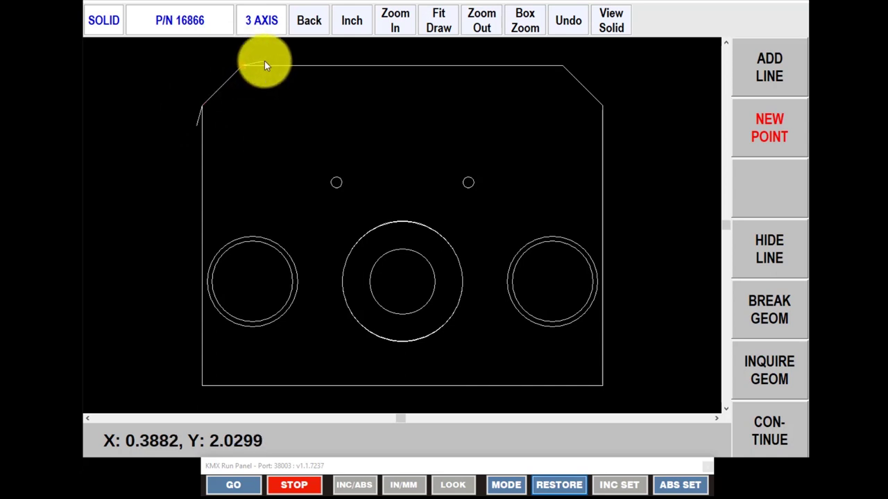
pyautogui.click(265, 61)
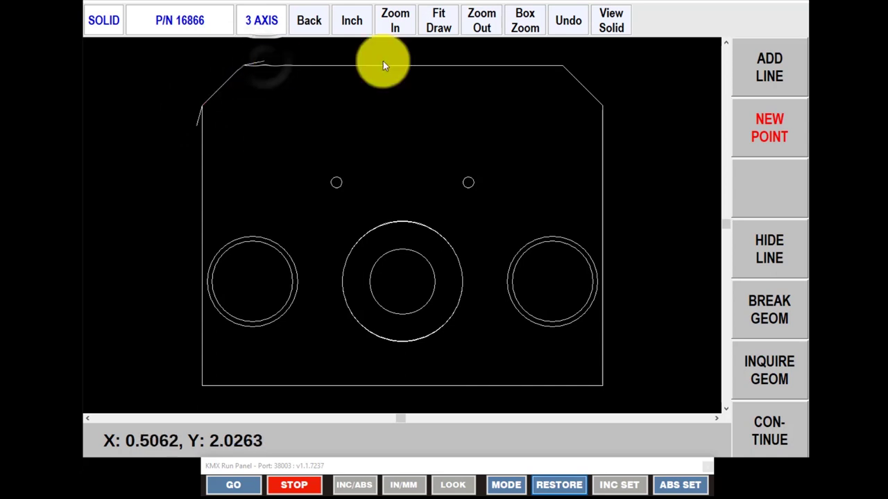
pyautogui.click(556, 65)
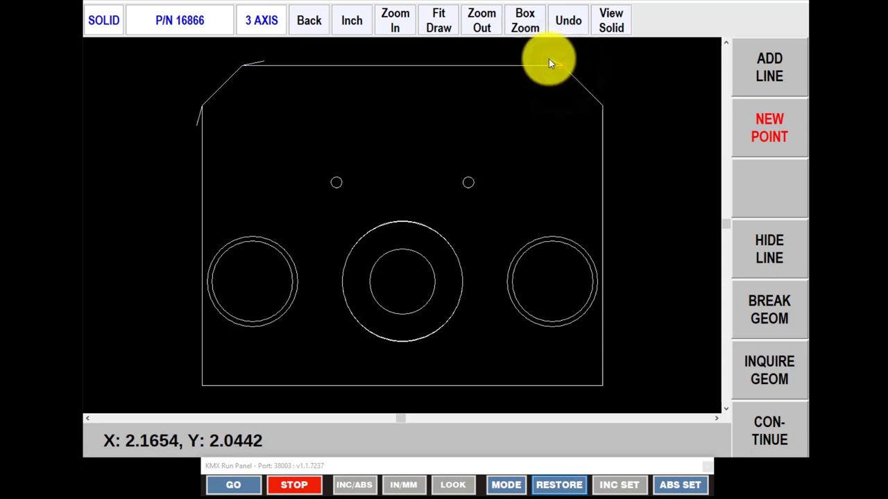
pyautogui.click(546, 61)
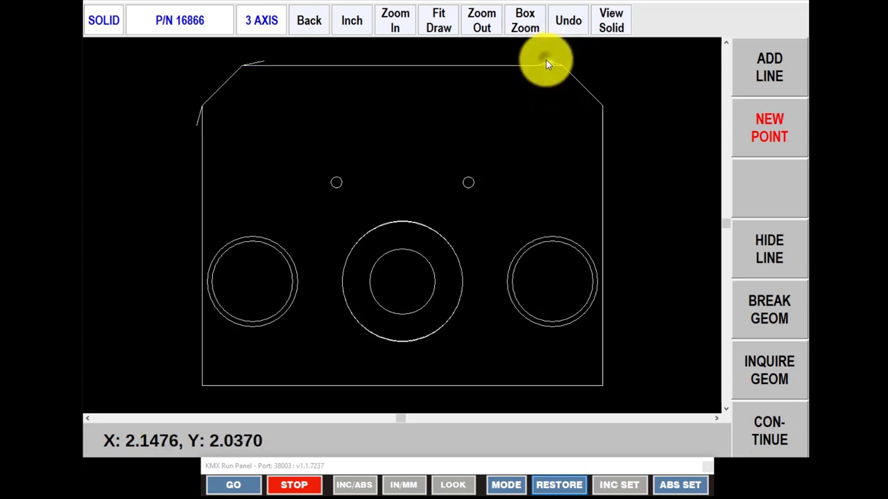
pyautogui.click(599, 103)
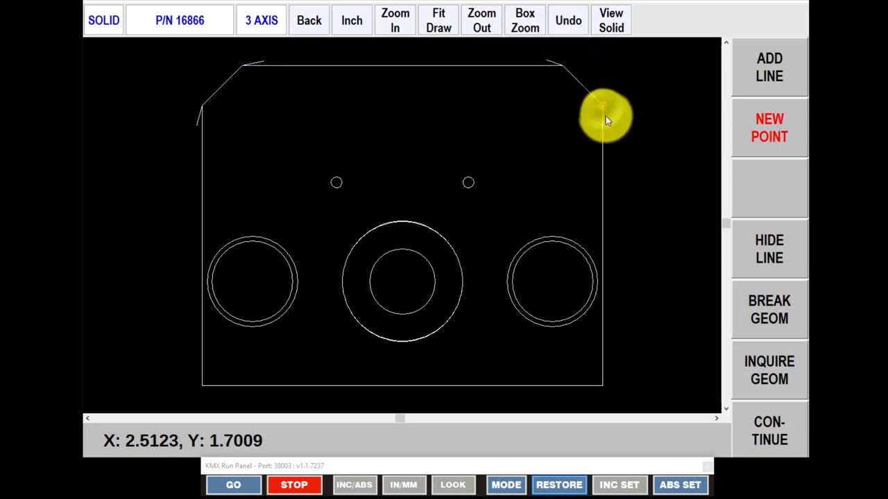
pyautogui.click(606, 123)
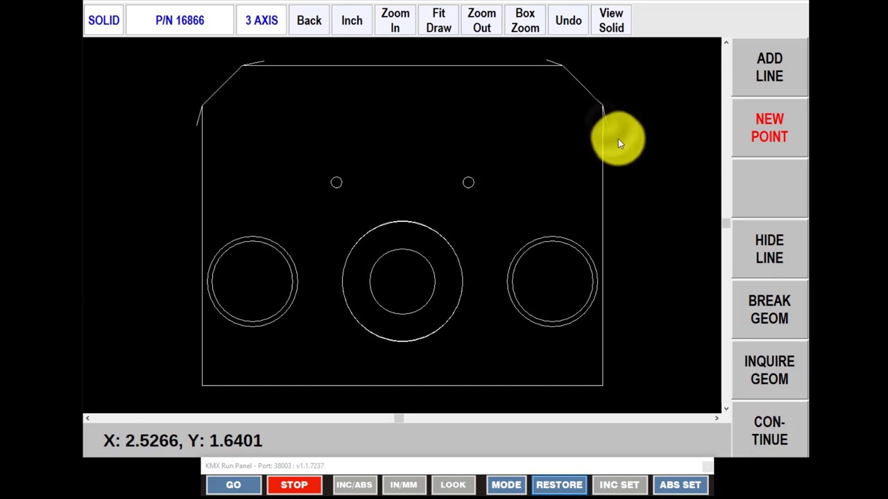
pyautogui.click(768, 429)
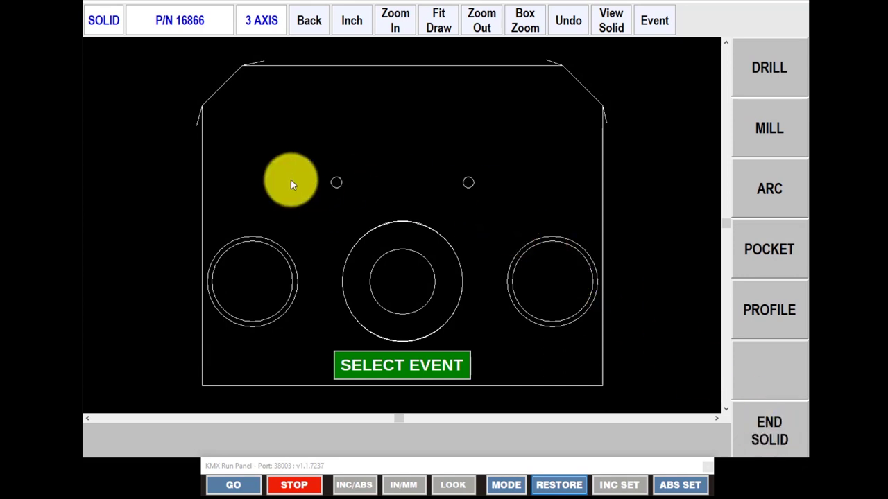
# Create a Drill event on the two small holes and open its Event 1 data form.
pyautogui.click(775, 68)
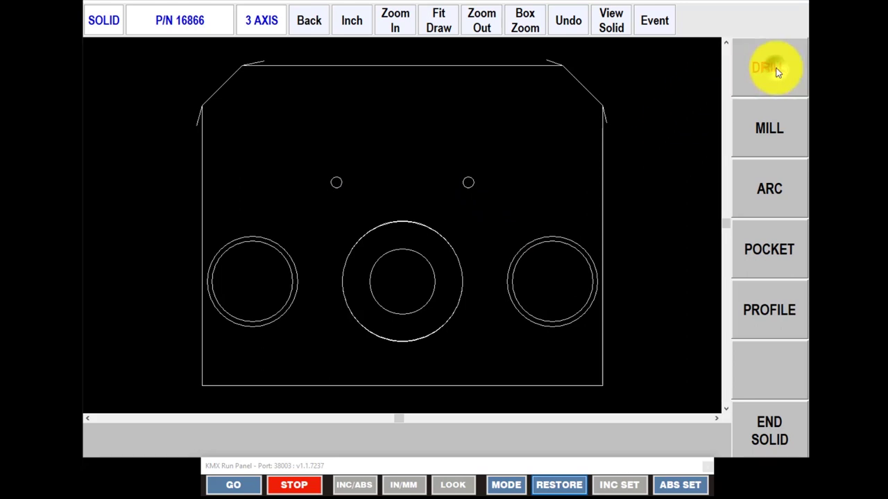
pyautogui.click(337, 184)
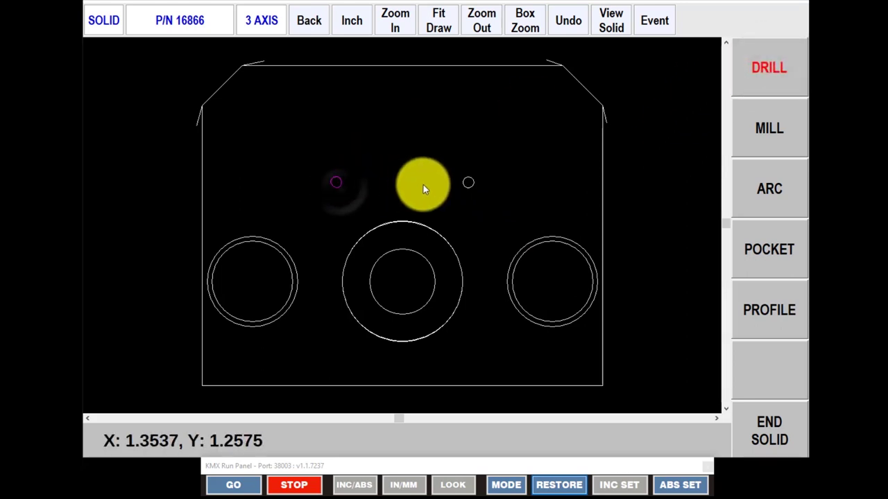
pyautogui.click(465, 183)
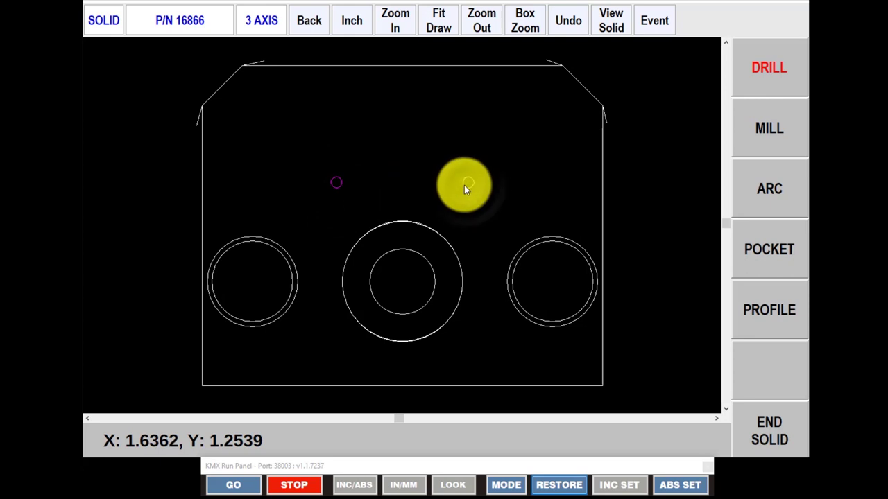
pyautogui.click(653, 19)
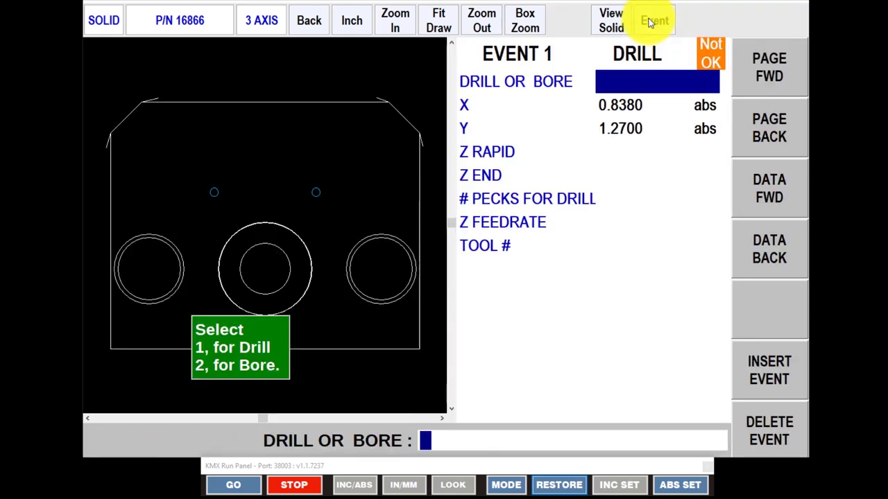
# Choose Drill (1) for Event 1 and load Z Rapid 0.1000 from the solid with offset.
pyautogui.write('1')
pyautogui.press('Return')
pyautogui.press('Return')
pyautogui.press('Return')
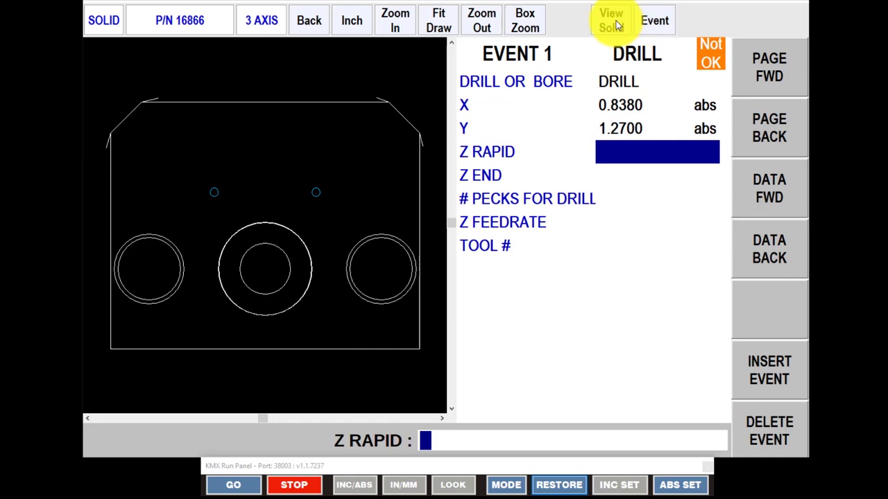
pyautogui.click(615, 23)
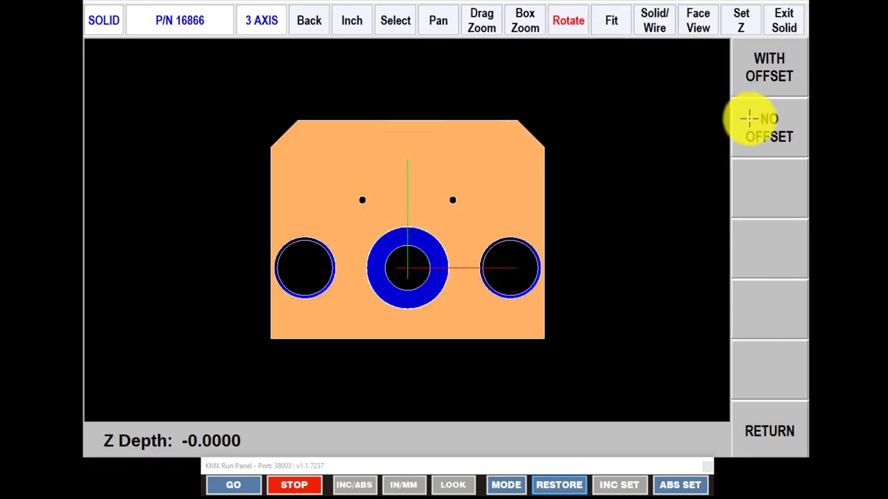
pyautogui.click(768, 67)
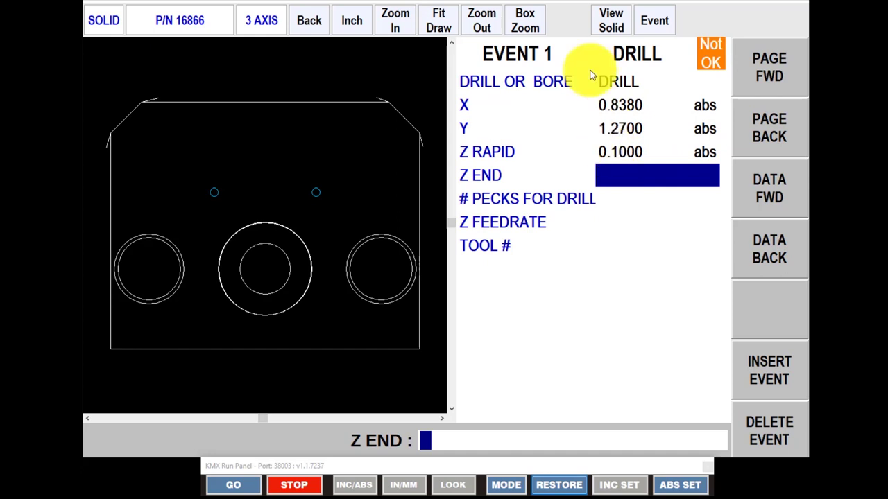
pyautogui.click(611, 21)
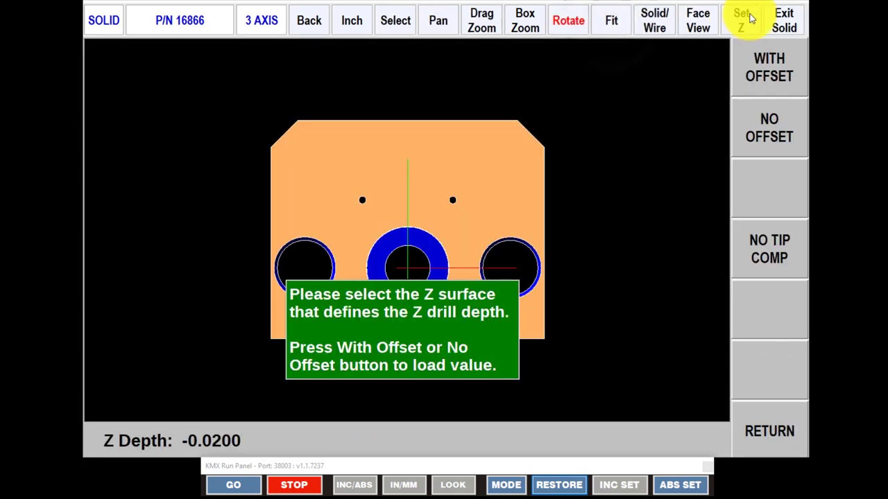
pyautogui.click(741, 20)
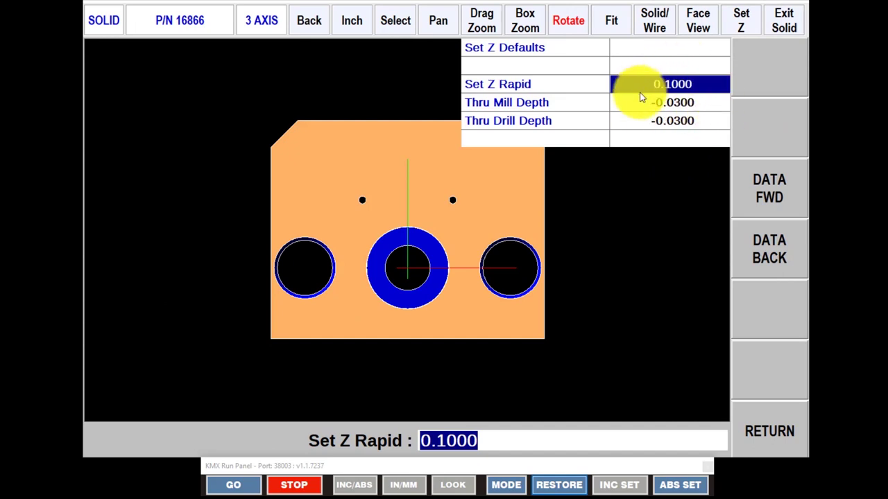
pyautogui.click(796, 28)
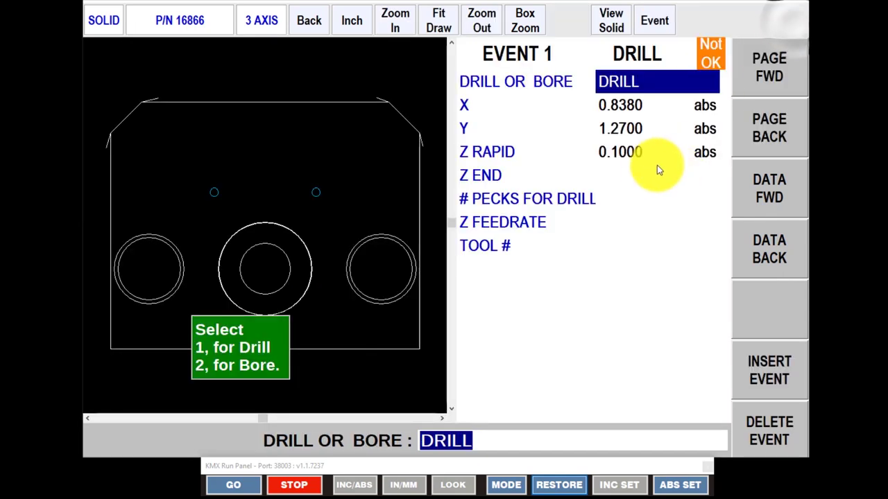
pyautogui.click(613, 183)
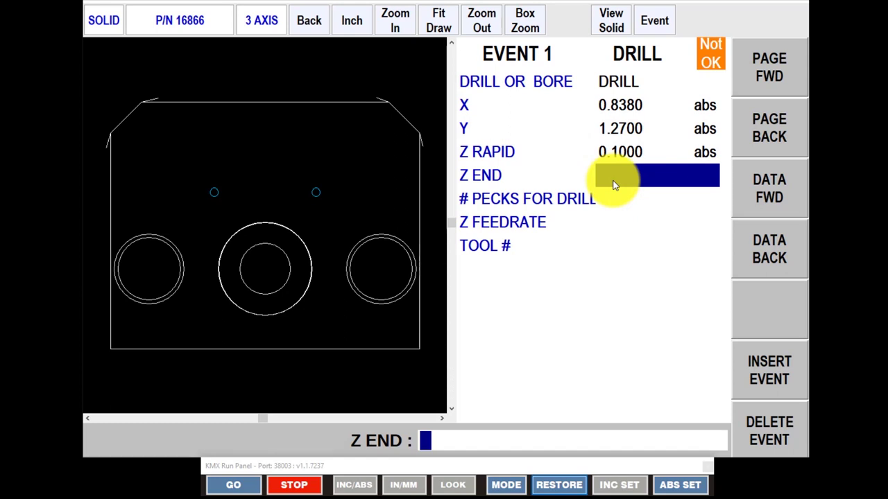
# Set the drill's Z End to -0.4460 from the central pocket floor with offset.
pyautogui.click(611, 21)
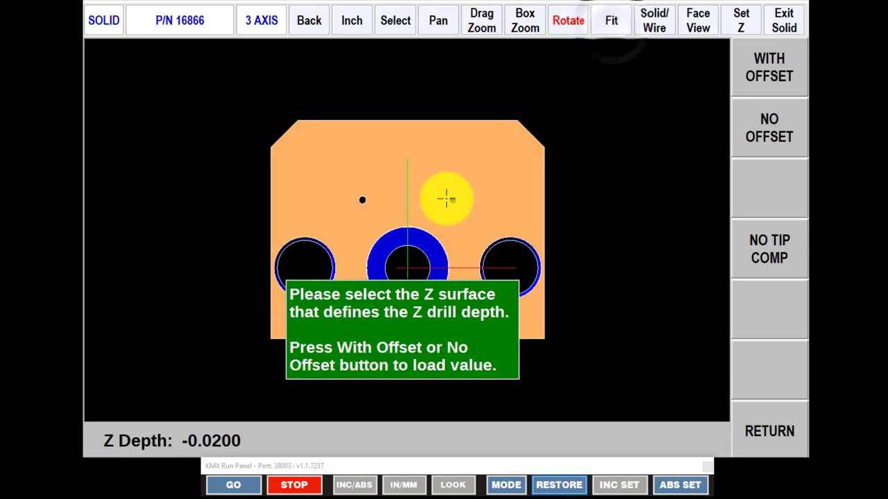
pyautogui.moveTo(466, 204)
pyautogui.mouseDown()
pyautogui.moveTo(326, 206)
pyautogui.moveTo(287, 171)
pyautogui.moveTo(238, 166)
pyautogui.mouseUp()
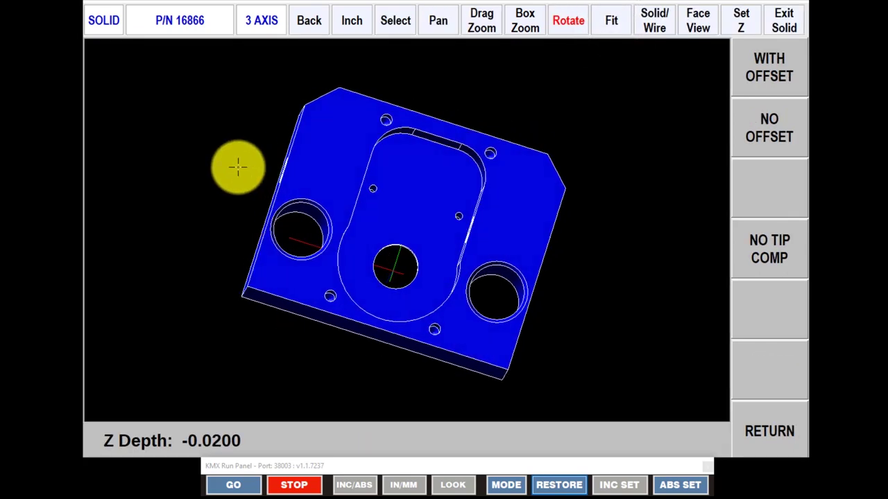
pyautogui.click(412, 196)
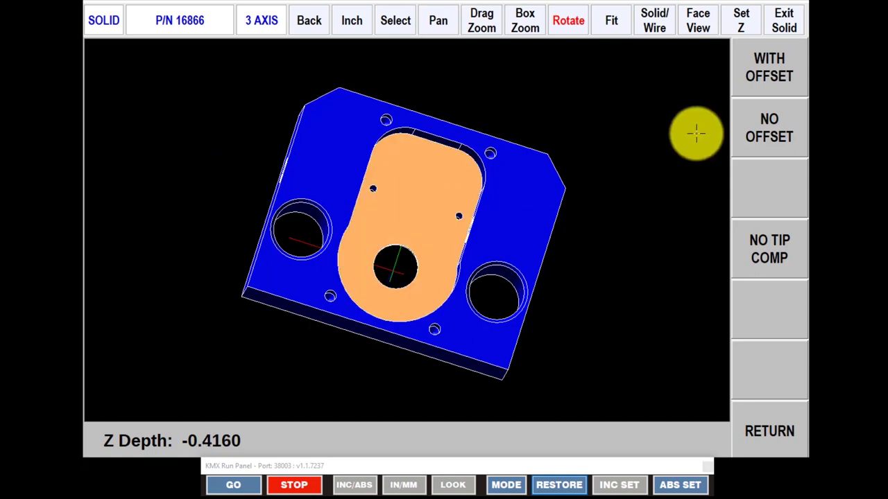
pyautogui.click(763, 70)
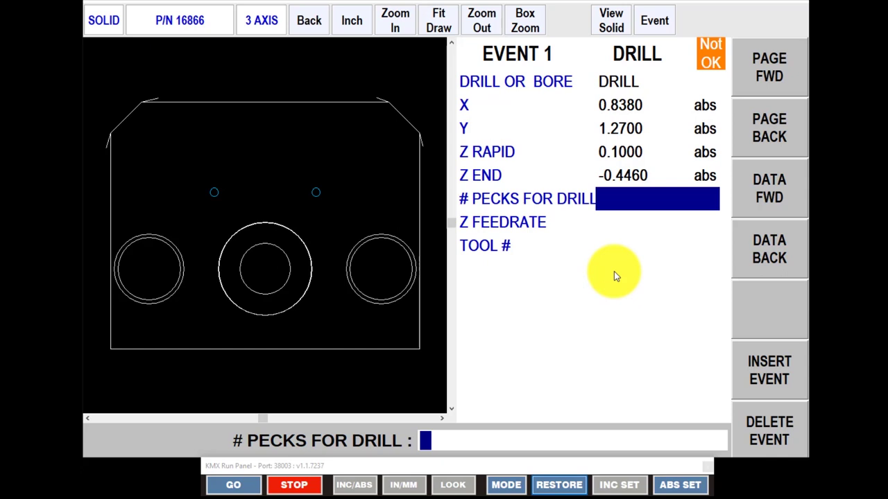
# Enter 3 pecks, Z feedrate 10.0 and tool 1, completing Event 1.
pyautogui.write('3')
pyautogui.press('Return')
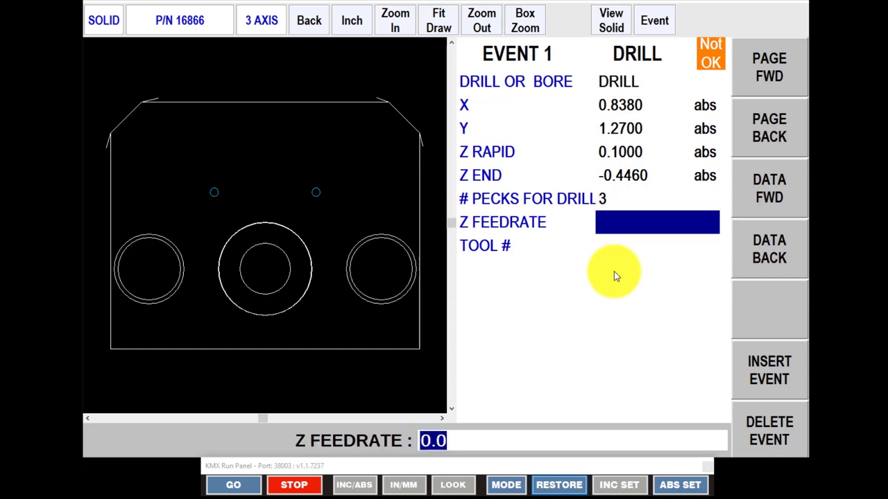
pyautogui.write('10')
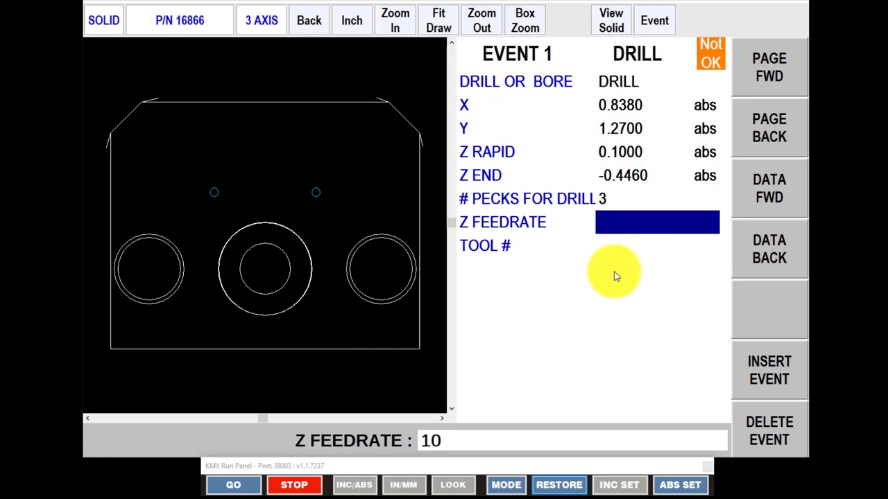
pyautogui.press('Return')
pyautogui.write('2')
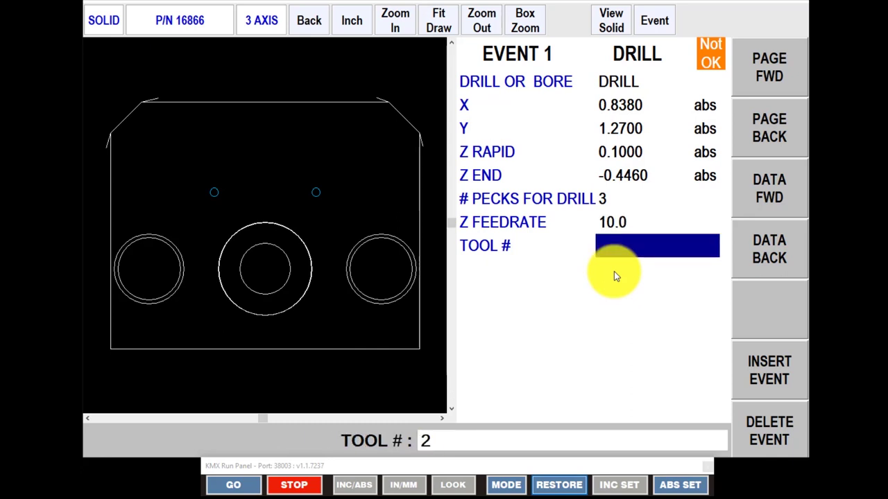
pyautogui.press('BackSpace')
pyautogui.write('1')
pyautogui.press('Return')
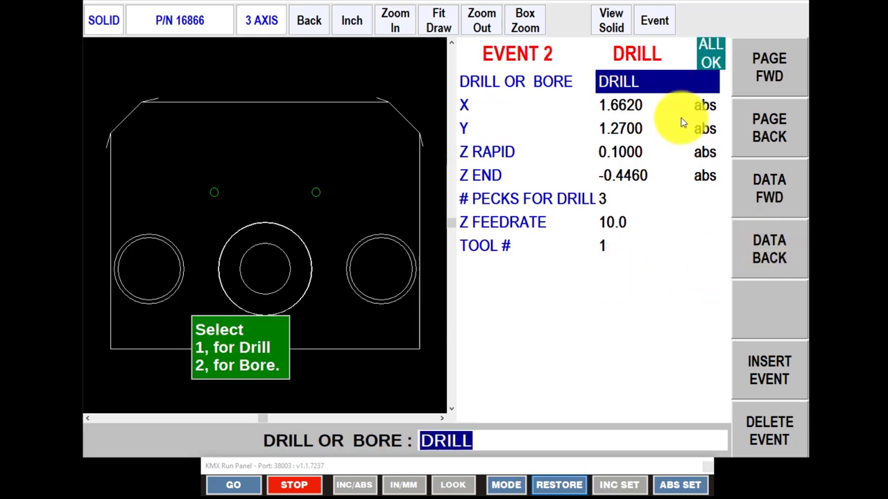
pyautogui.click(652, 17)
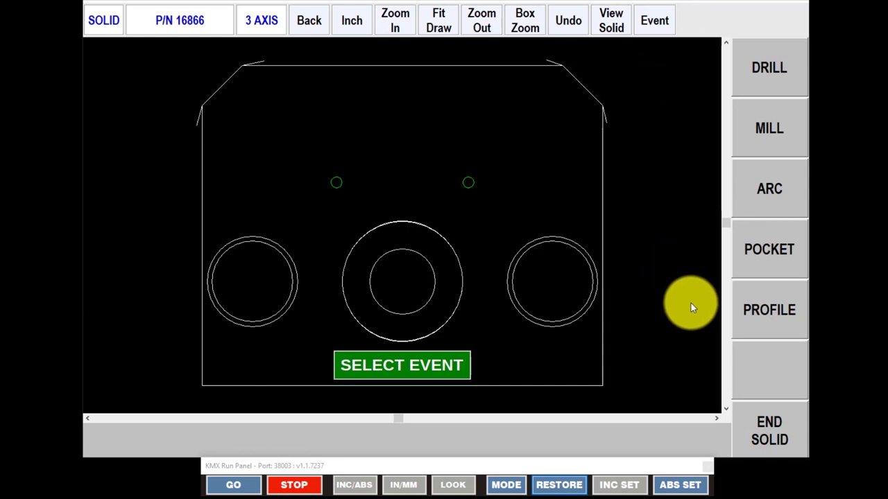
# Start an unchained pocket on the three large bore circles and open the Event 3 form.
pyautogui.click(771, 248)
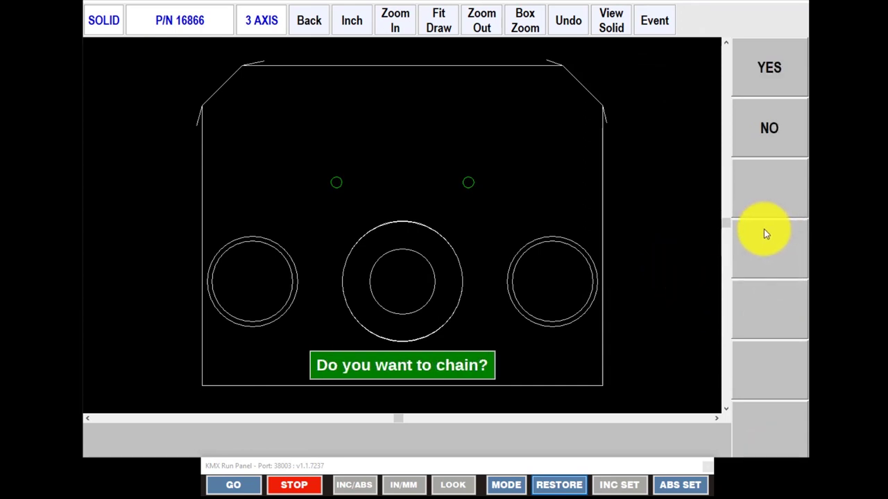
pyautogui.click(768, 138)
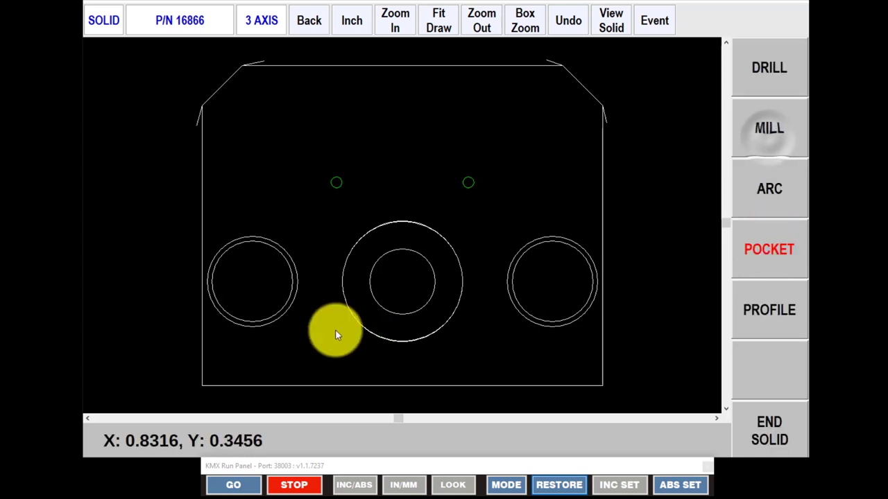
pyautogui.click(285, 309)
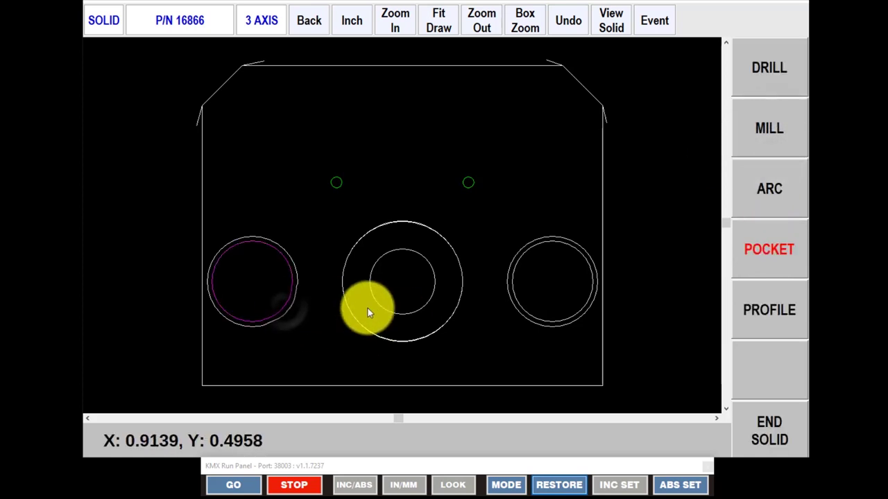
pyautogui.click(397, 312)
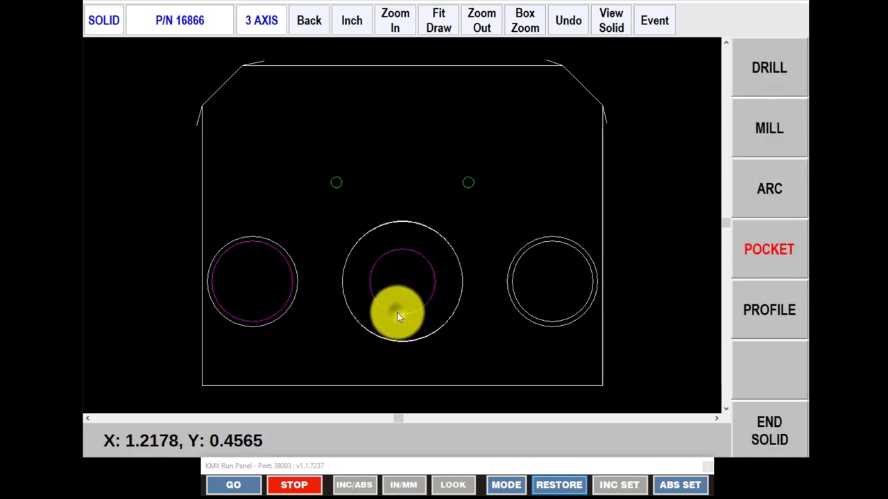
pyautogui.click(528, 313)
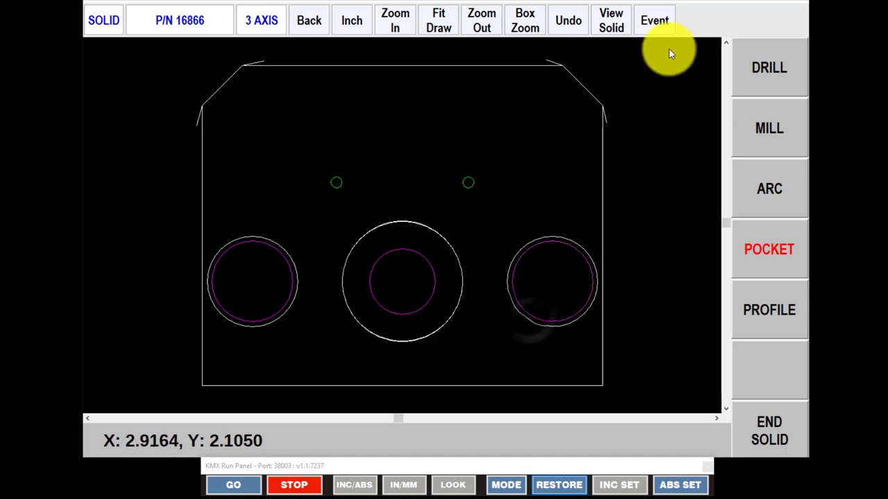
pyautogui.click(654, 31)
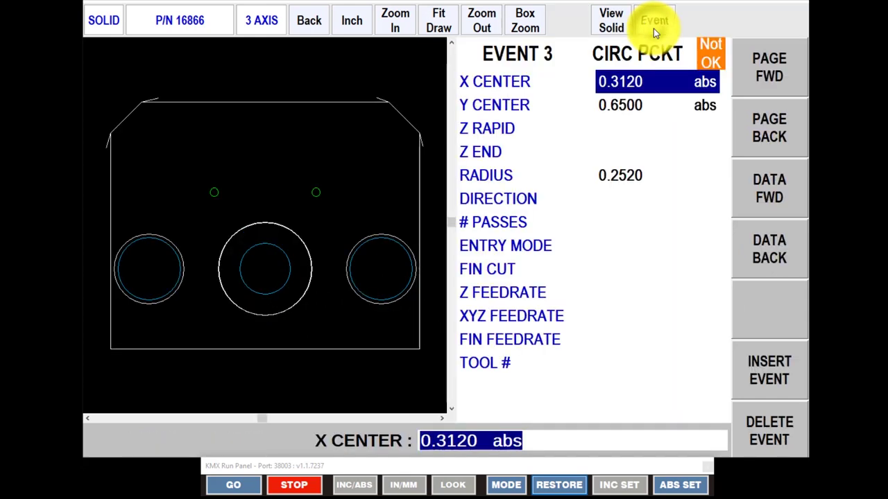
# Load the pocket's Z Rapid from the part's top face on the 3D model.
pyautogui.click(626, 130)
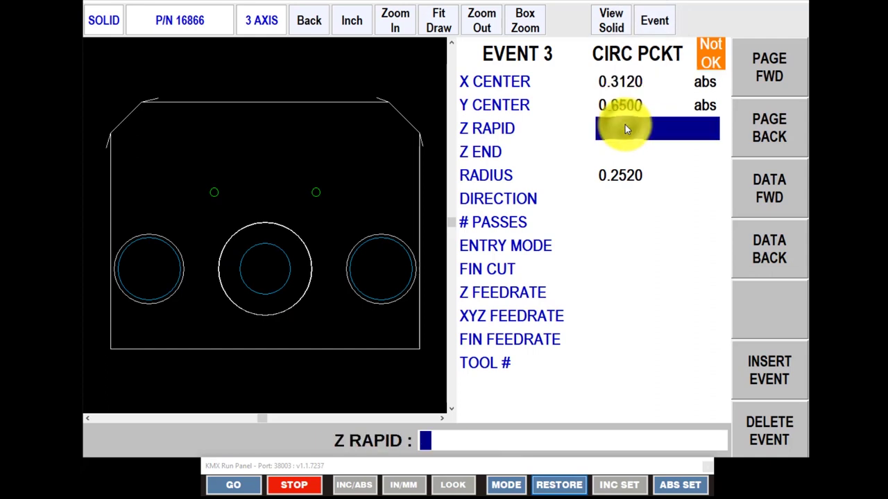
pyautogui.click(617, 12)
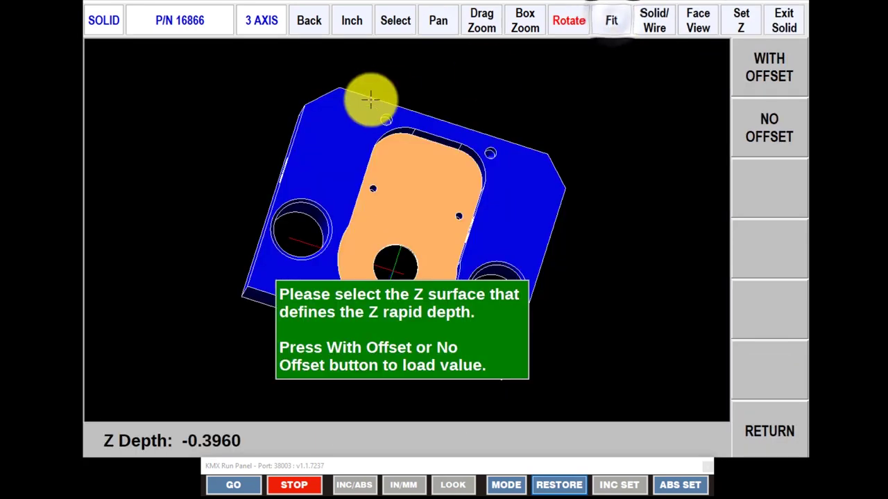
pyautogui.moveTo(327, 140); pyautogui.dragTo(573, 109)
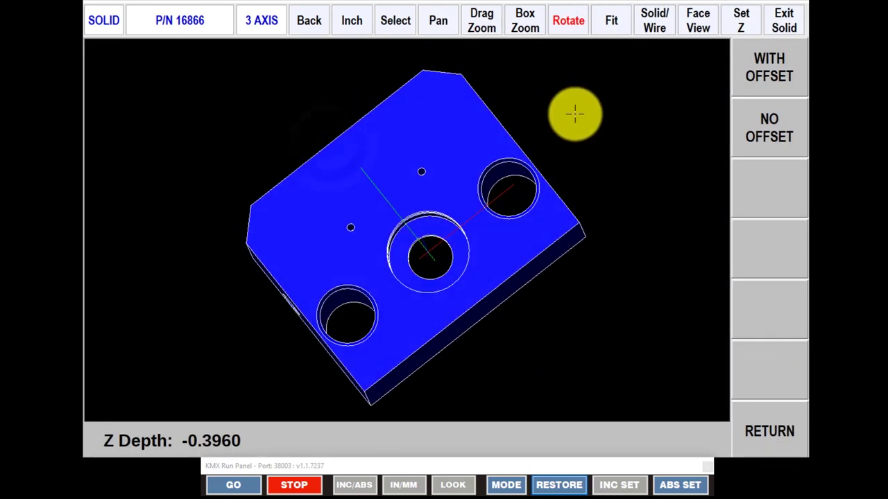
pyautogui.click(442, 117)
pyautogui.click(777, 75)
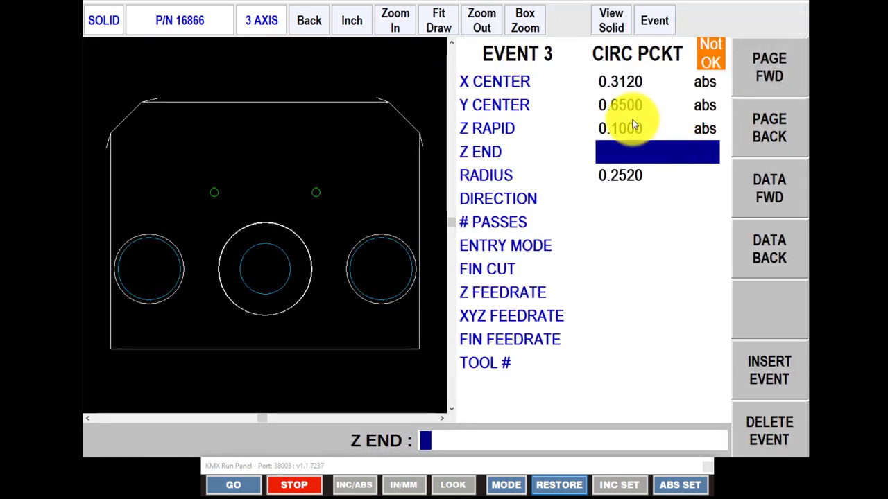
# Set the pocket's Z End to -0.9460 from the bore floor with offset.
pyautogui.click(610, 20)
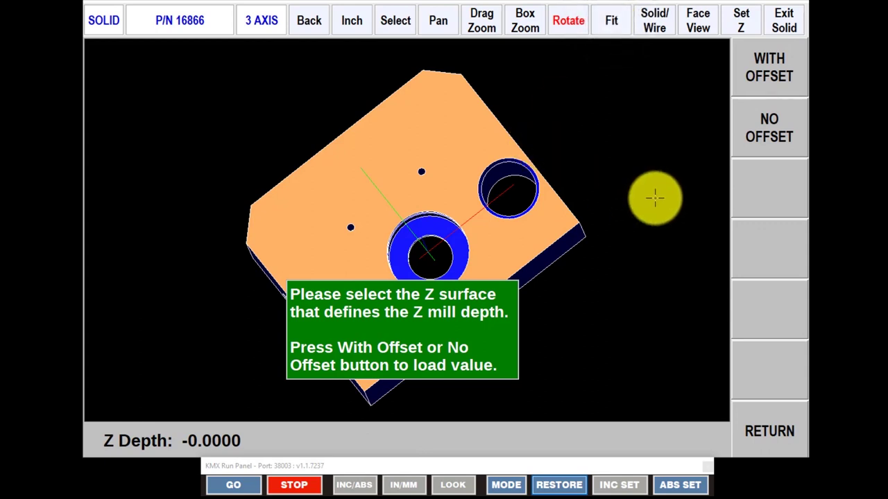
pyautogui.click(490, 144)
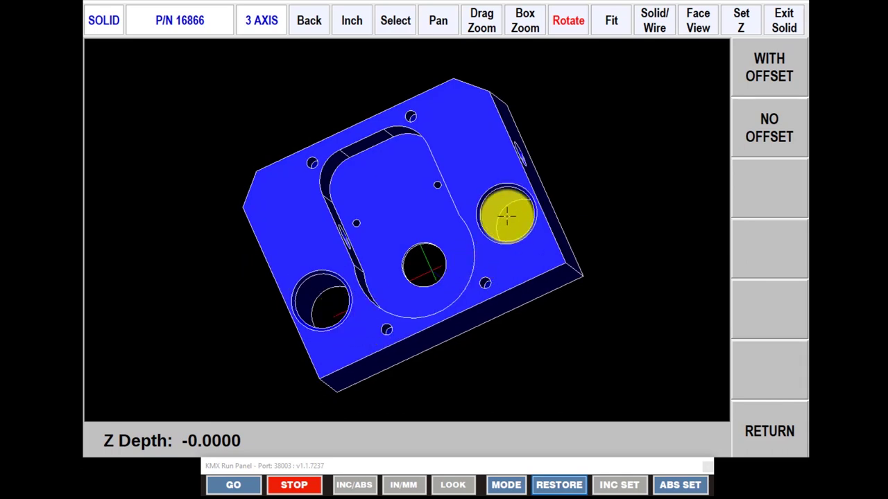
pyautogui.click(457, 152)
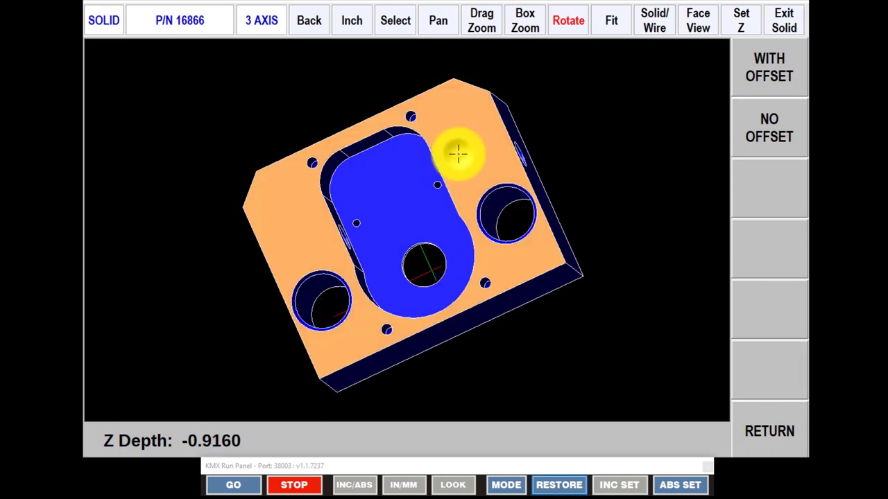
pyautogui.click(772, 73)
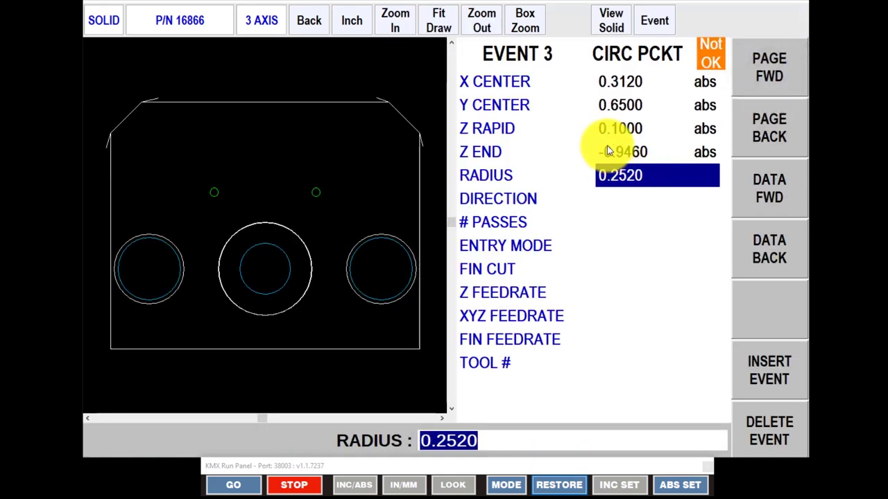
# Set the pocket to CCW direction, 5 passes, plunge entry and 0.0100 finish cut.
pyautogui.press('Return')
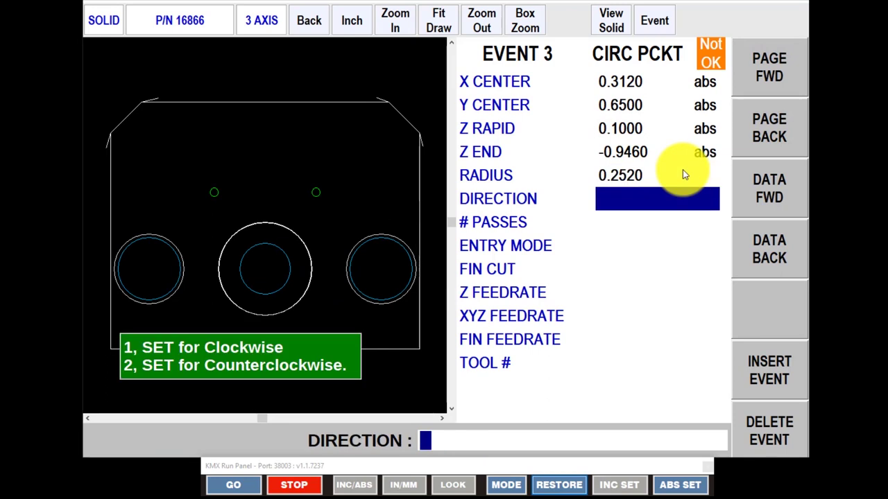
pyautogui.write('2')
pyautogui.press('Return')
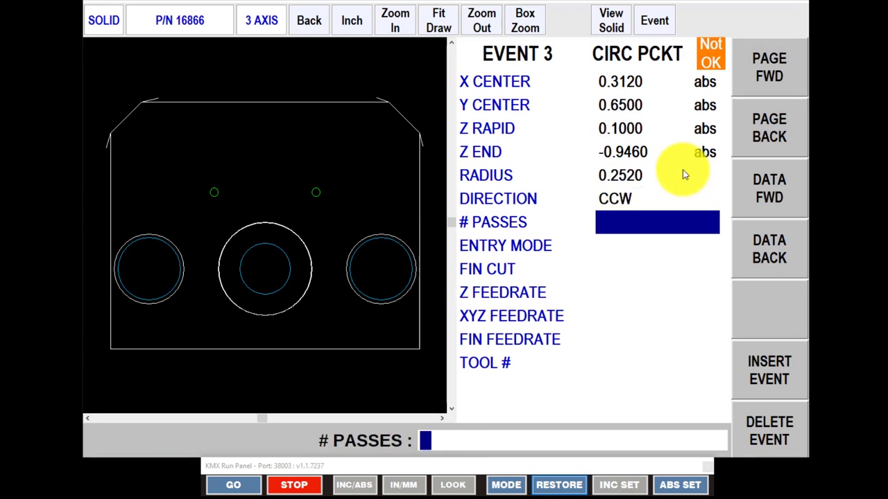
pyautogui.write('5')
pyautogui.press('Return')
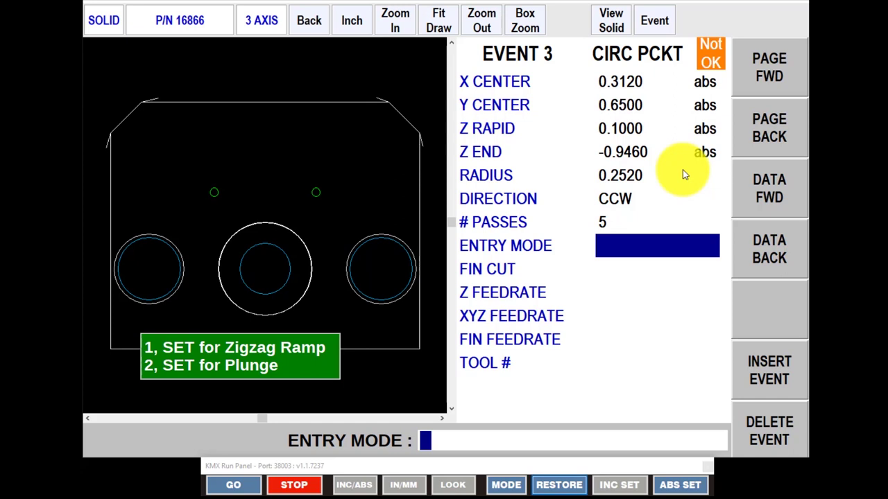
pyautogui.write('2')
pyautogui.press('Return')
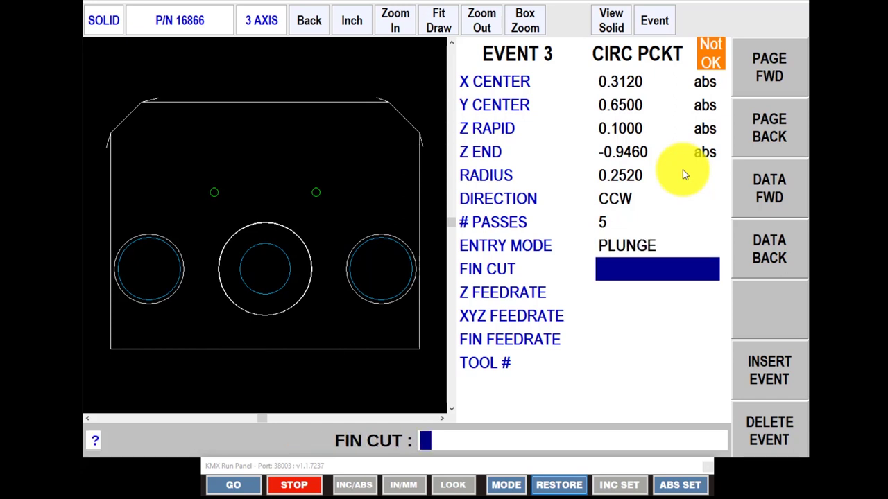
pyautogui.write('.01')
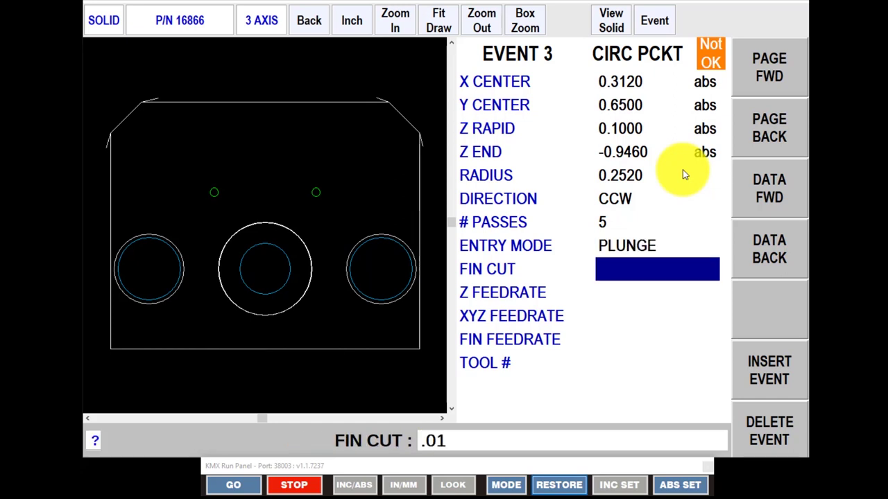
pyautogui.press('Return')
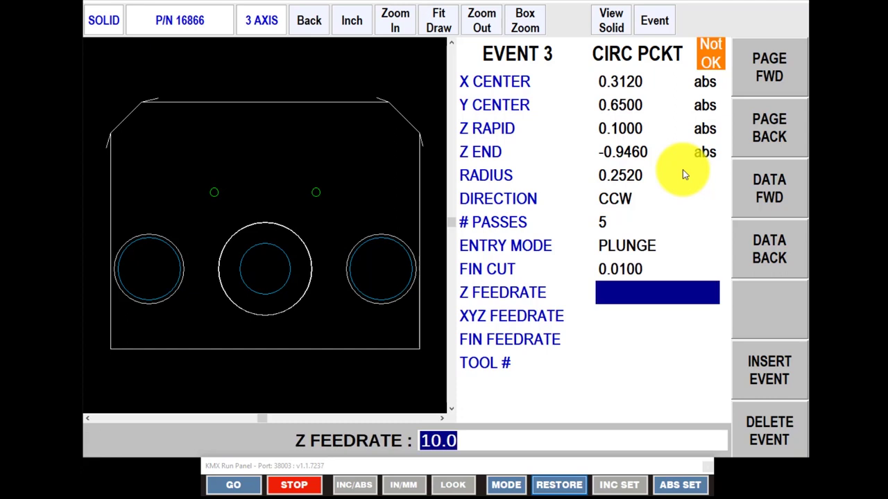
# Enter feedrates 1.0/20.0/20.0 and tool 2 to complete the pocket event.
pyautogui.write('1')
pyautogui.press('Return')
pyautogui.write('20')
pyautogui.press('Return')
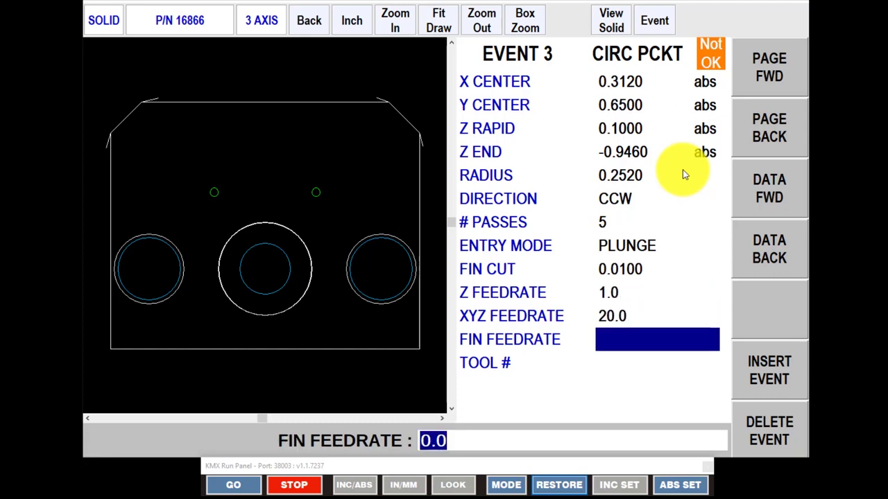
pyautogui.write('20')
pyautogui.press('Return')
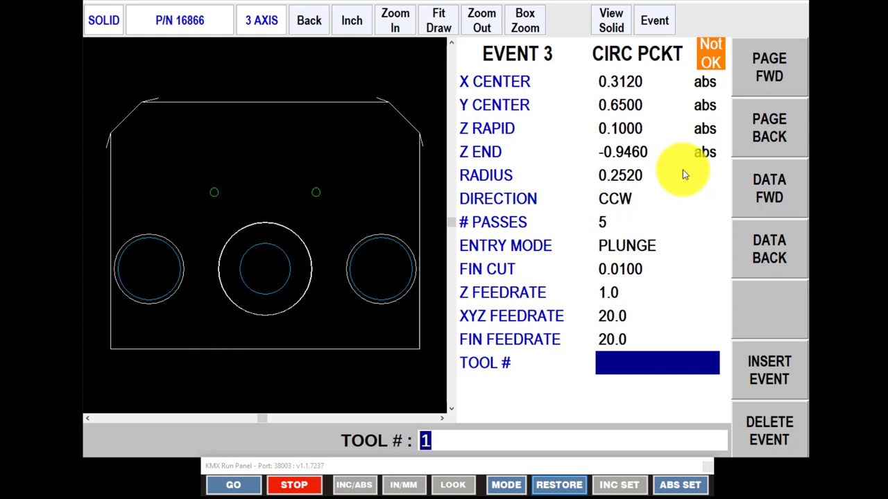
pyautogui.write('2')
pyautogui.press('Return')
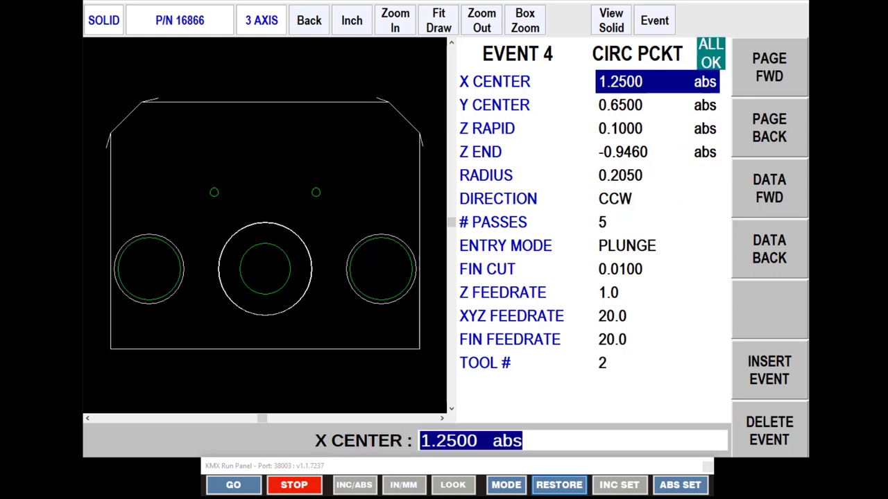
pyautogui.click(653, 19)
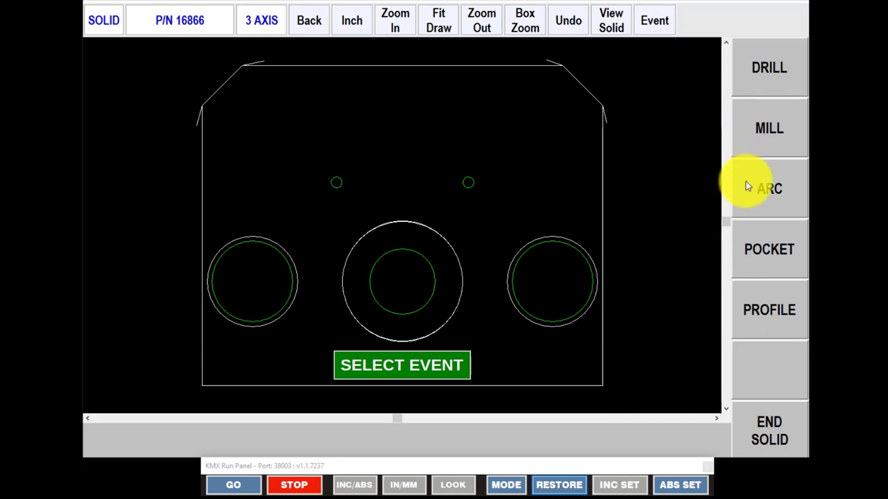
# Create an unchained profile on the centre hole's large circle (1.2500, 0.6500, radius 0.3740).
pyautogui.click(763, 330)
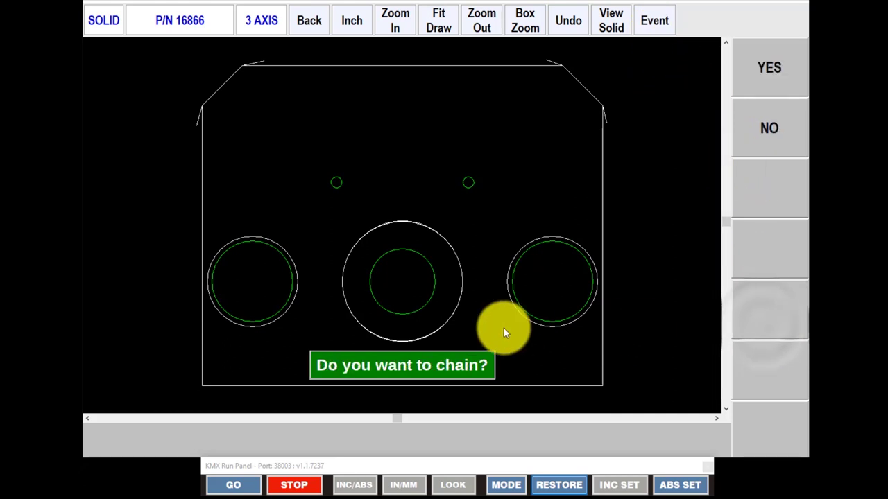
pyautogui.click(749, 128)
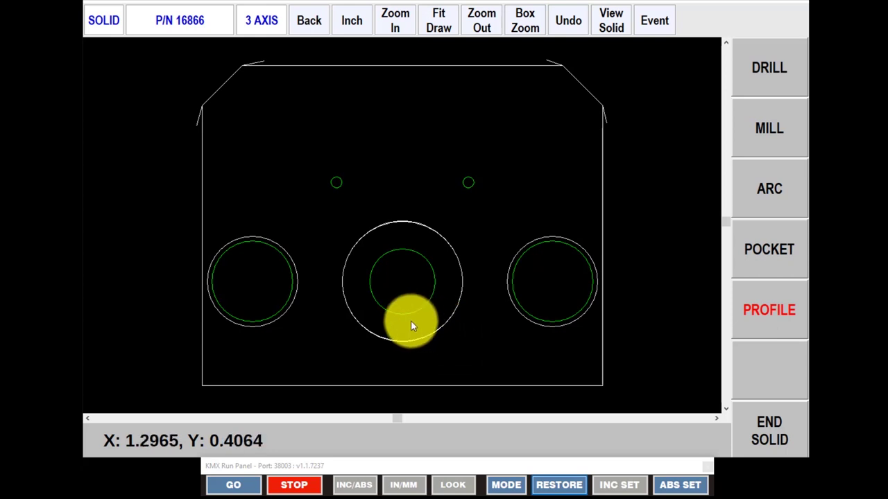
pyautogui.click(433, 335)
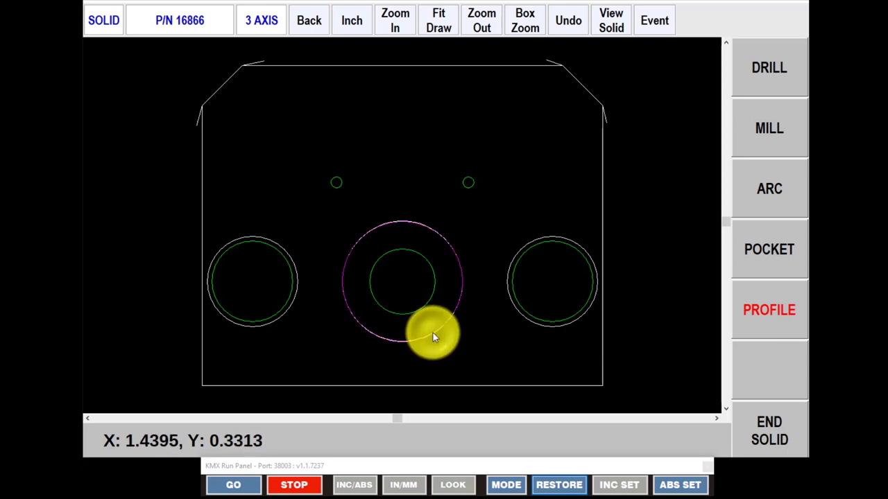
pyautogui.click(659, 23)
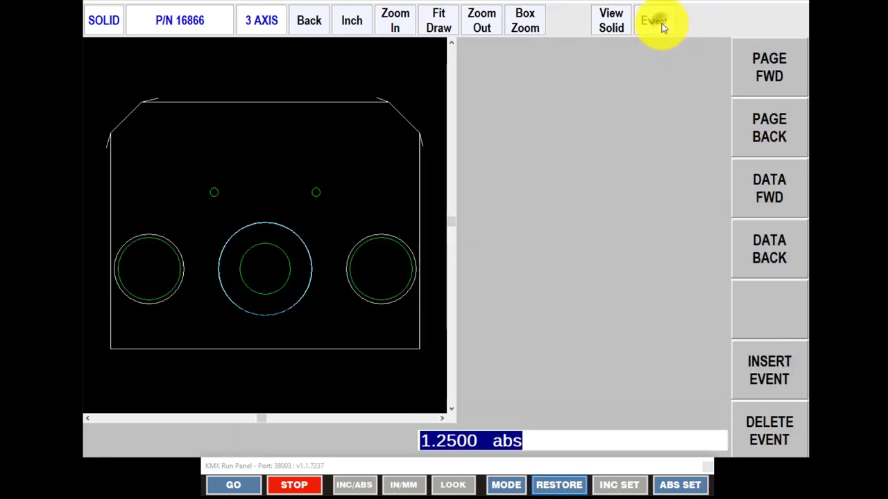
# Set Z rapid from the model's top face and Z end to the -0.3360 counterbore floor.
pyautogui.click(604, 127)
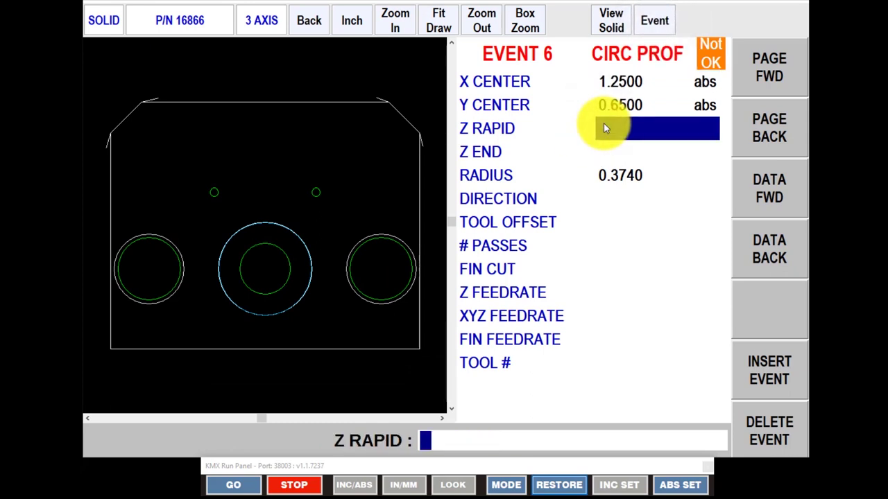
pyautogui.click(613, 24)
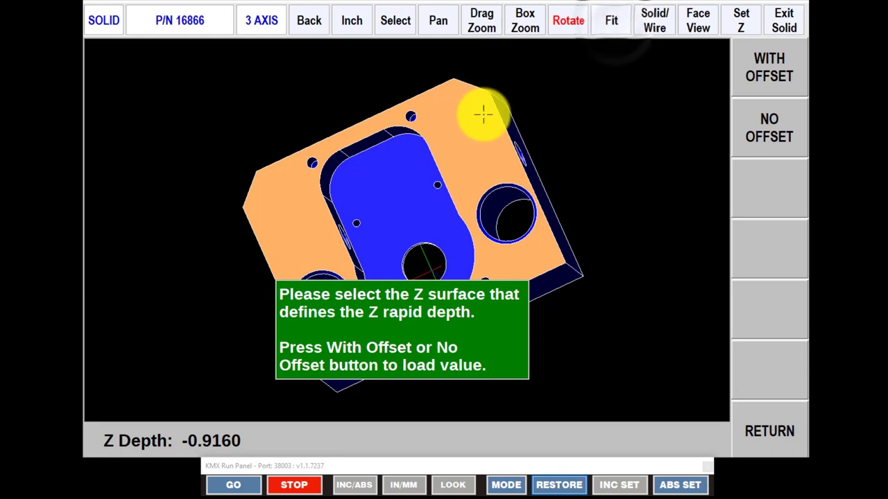
pyautogui.moveTo(486, 145); pyautogui.dragTo(236, 251)
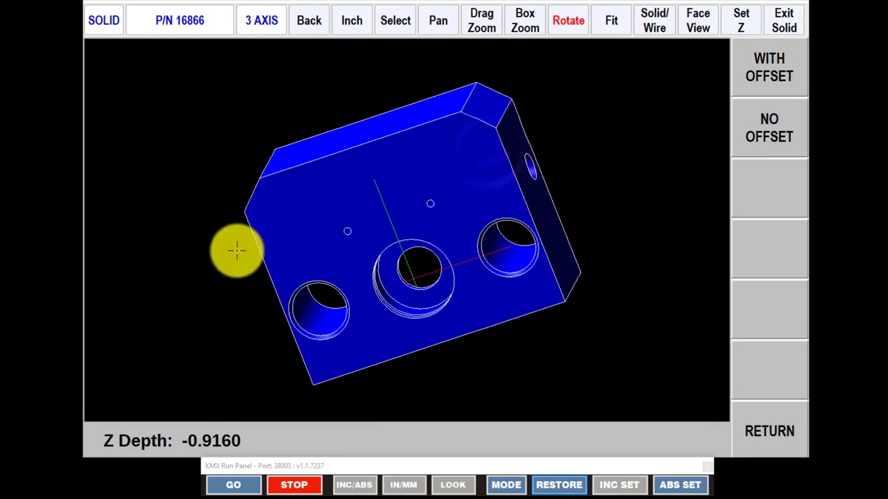
pyautogui.click(306, 185)
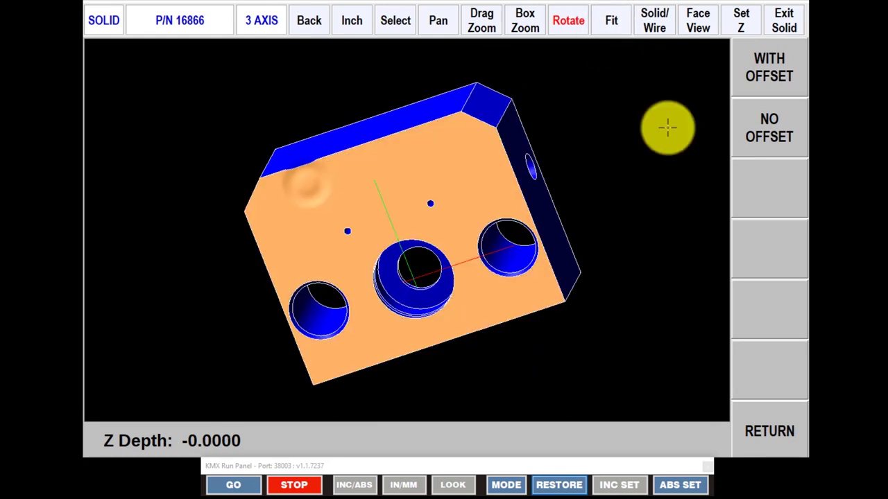
pyautogui.click(779, 81)
pyautogui.click(608, 23)
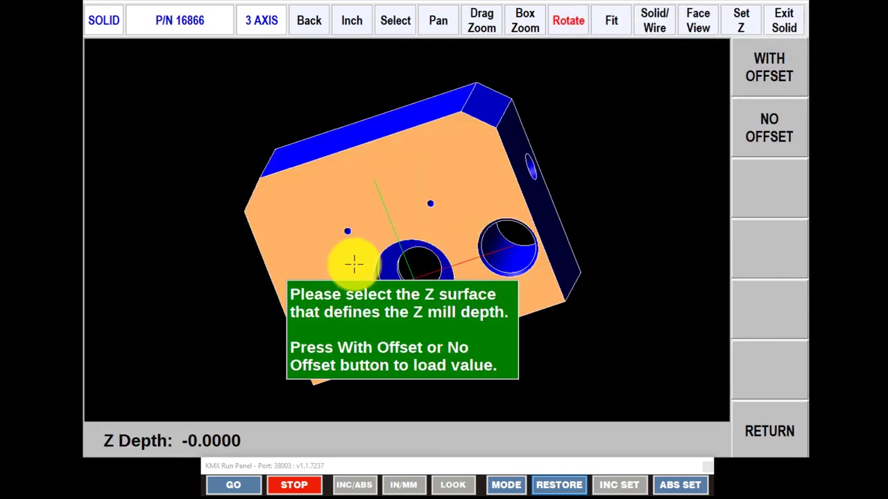
pyautogui.click(389, 265)
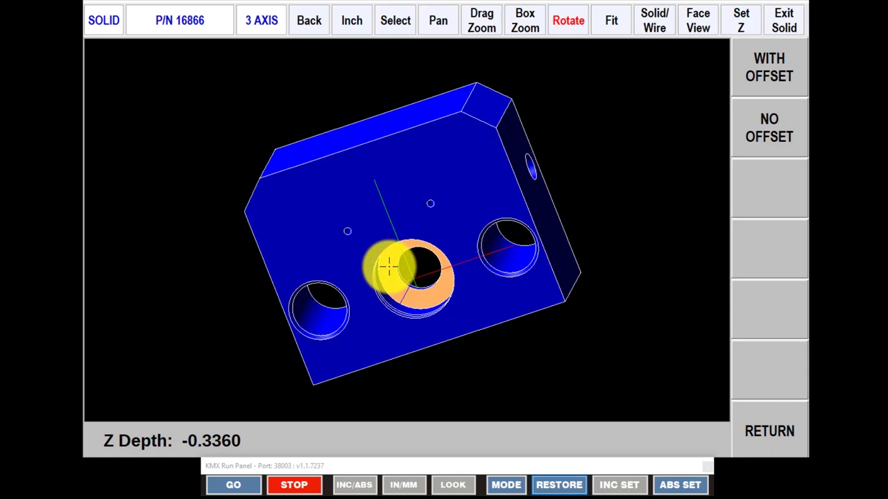
pyautogui.click(772, 125)
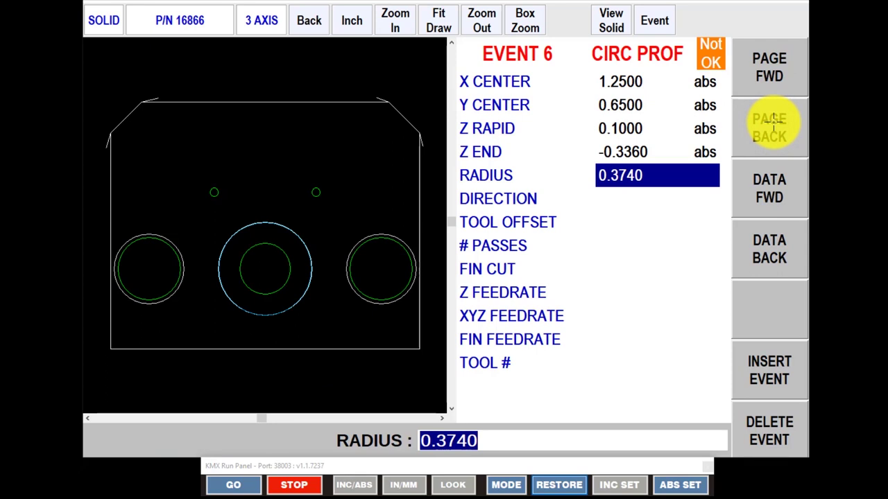
# Set the profile to CCW, left tool offset, 2 passes and 0.0100 finish cut.
pyautogui.press('Return')
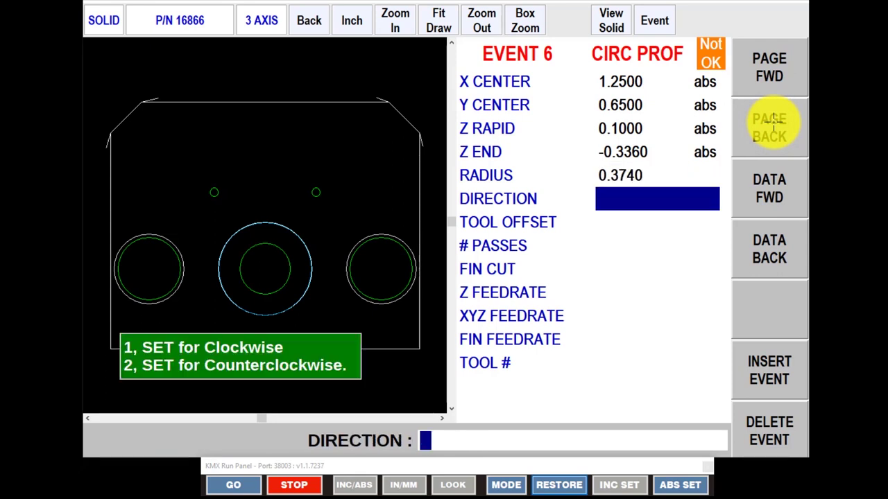
pyautogui.write('2')
pyautogui.press('Return')
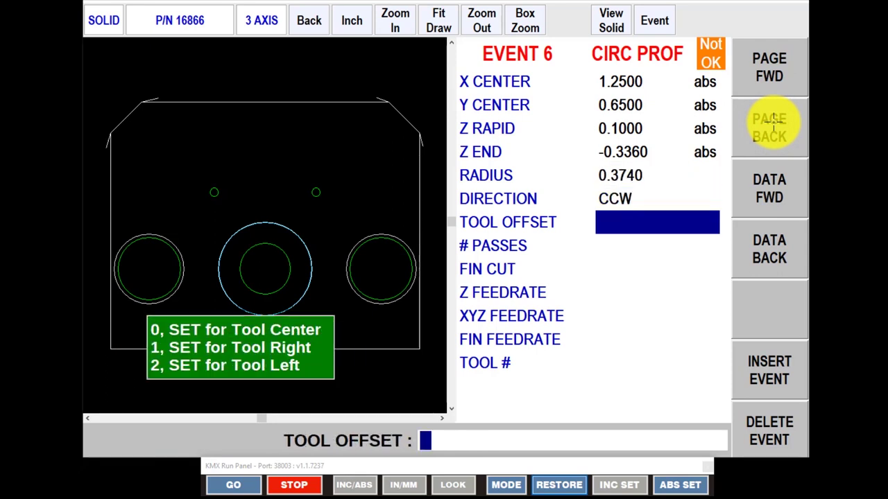
pyautogui.write('2')
pyautogui.press('Return')
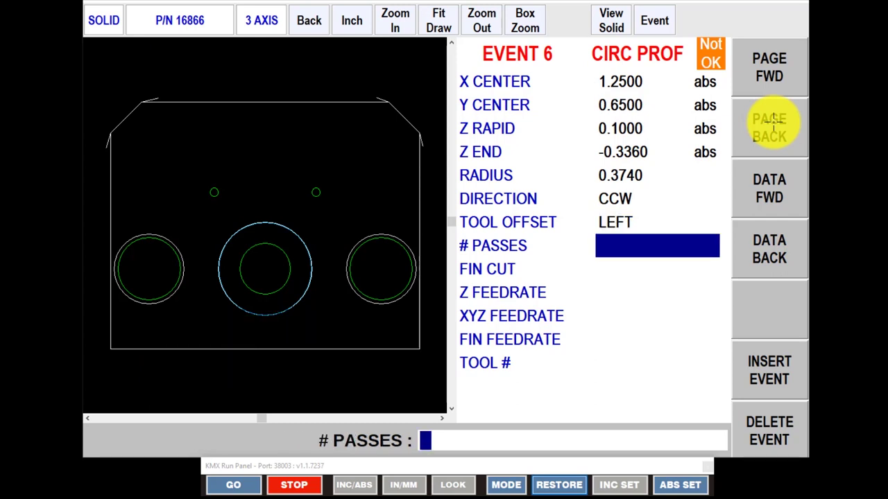
pyautogui.write('2')
pyautogui.press('Return')
pyautogui.write('.01')
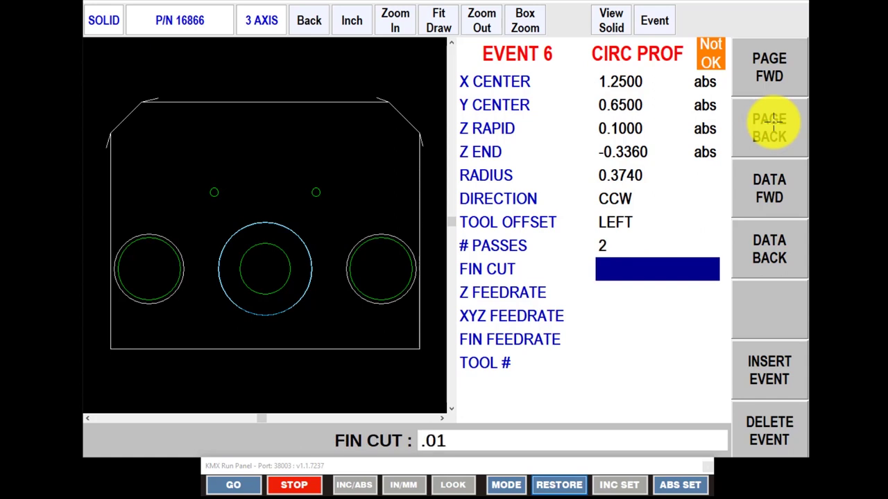
pyautogui.press('Return')
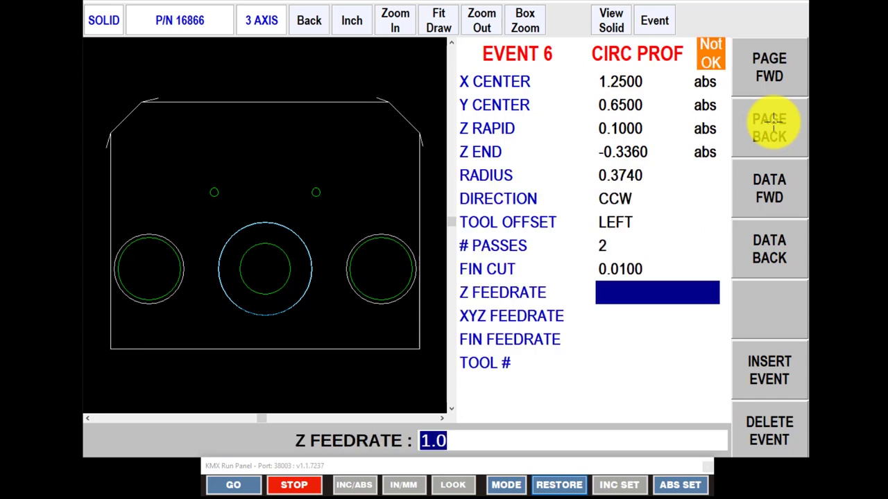
# Set Z feedrate 5.0, keep XYZ and finish feedrates 20.0, and assign tool 3.
pyautogui.write('5')
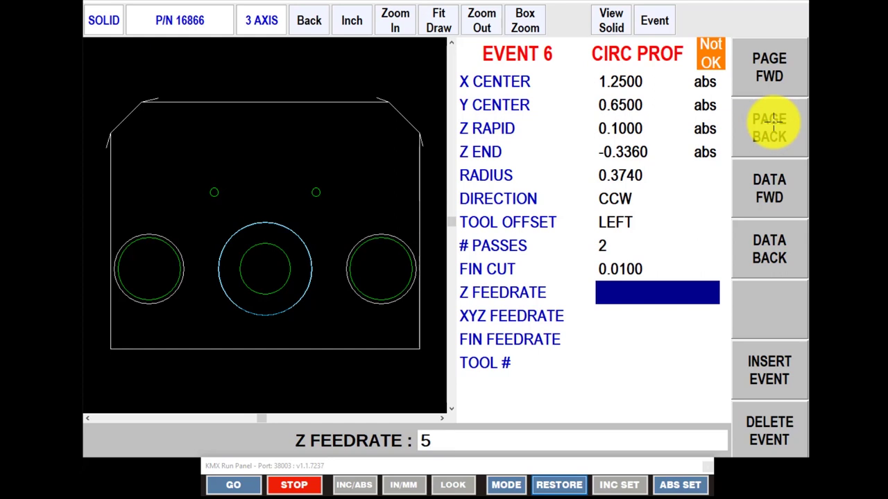
pyautogui.press('Return')
pyautogui.press('Return')
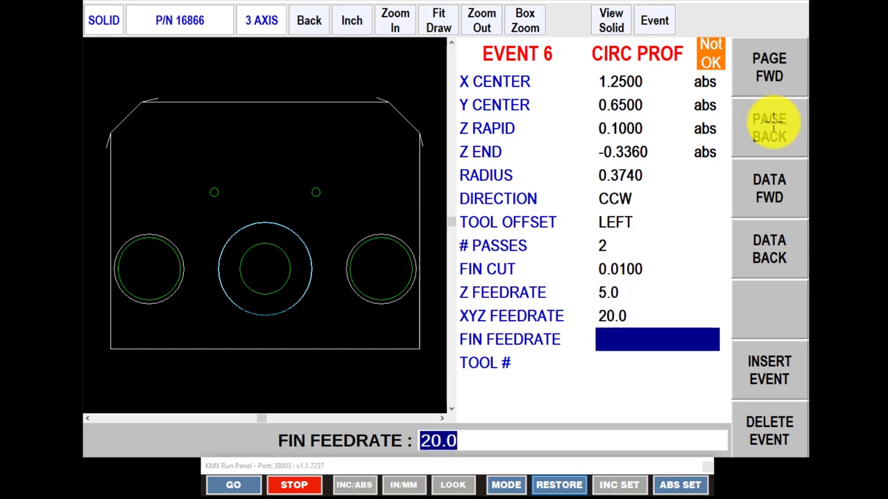
pyautogui.press('Return')
pyautogui.write('3')
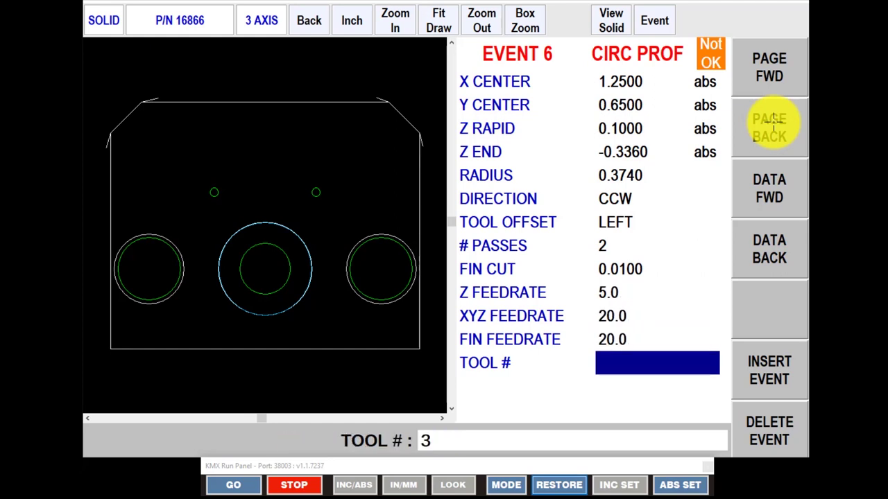
pyautogui.press('Return')
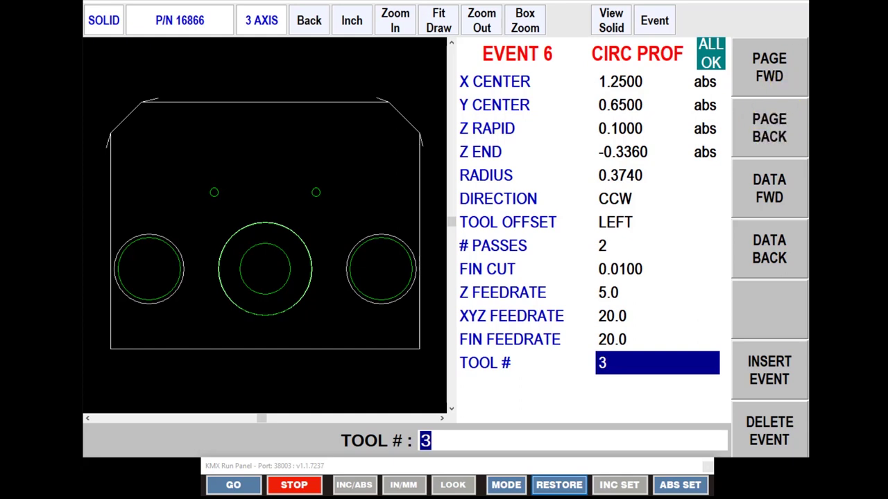
# Create an unchained profile event from the left and right side circles.
pyautogui.click(658, 19)
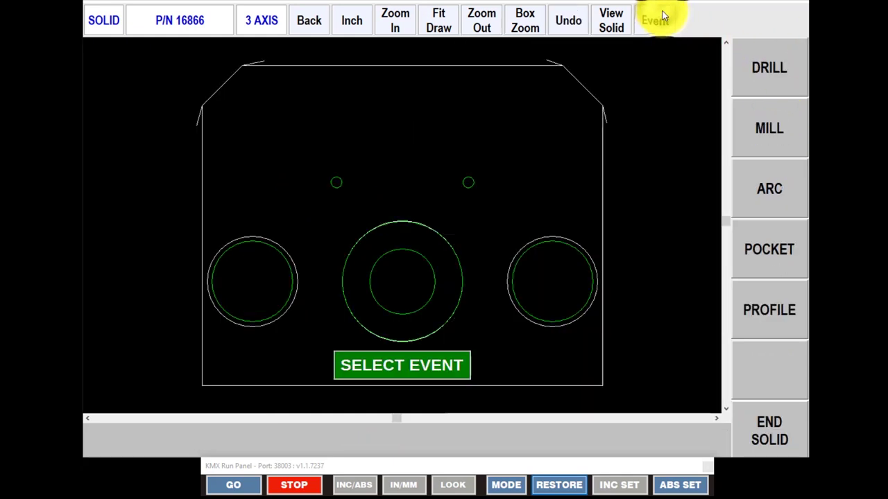
pyautogui.click(771, 307)
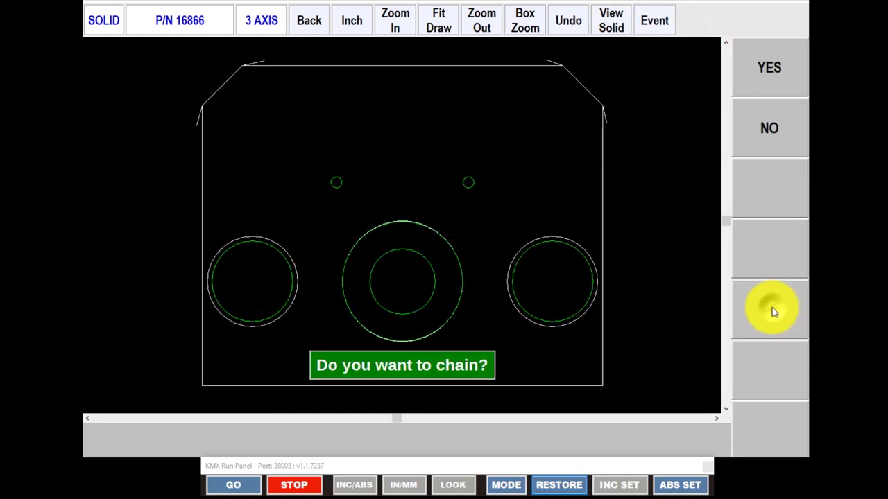
pyautogui.click(777, 128)
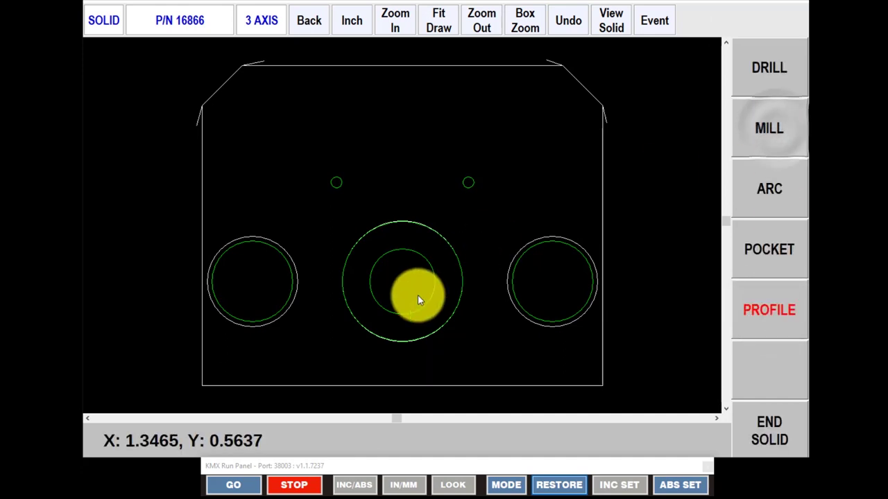
pyautogui.click(285, 315)
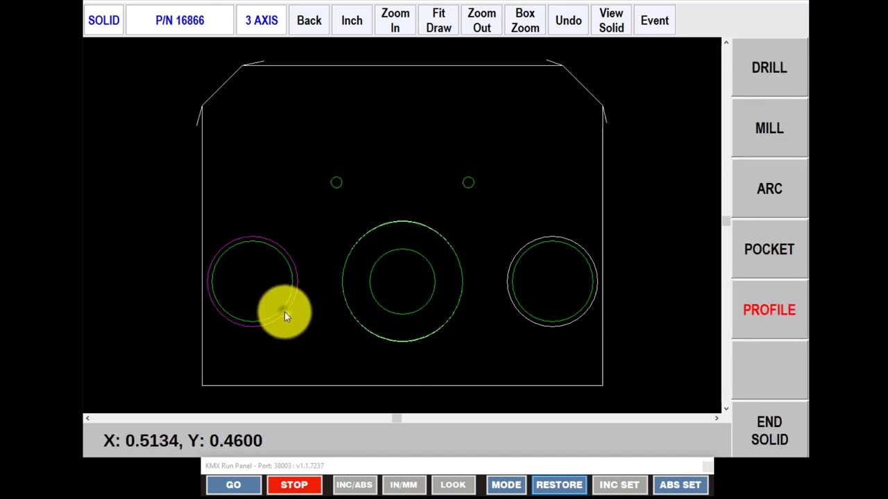
pyautogui.click(531, 323)
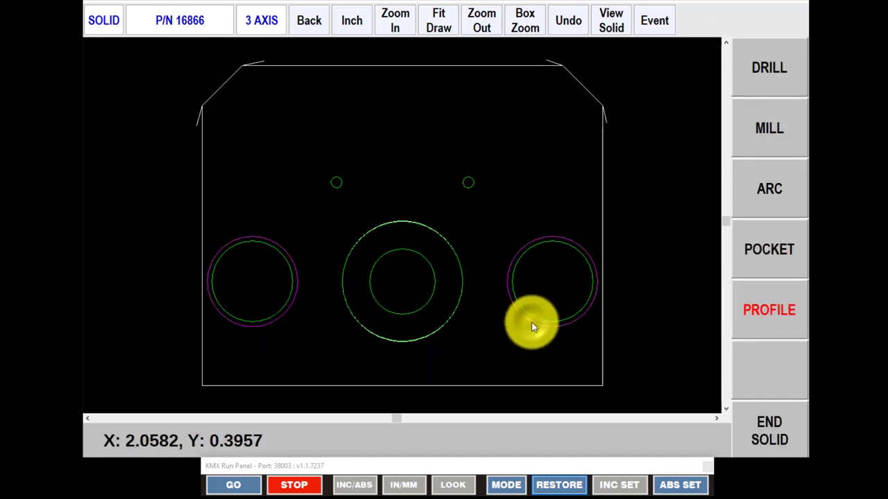
pyautogui.click(653, 20)
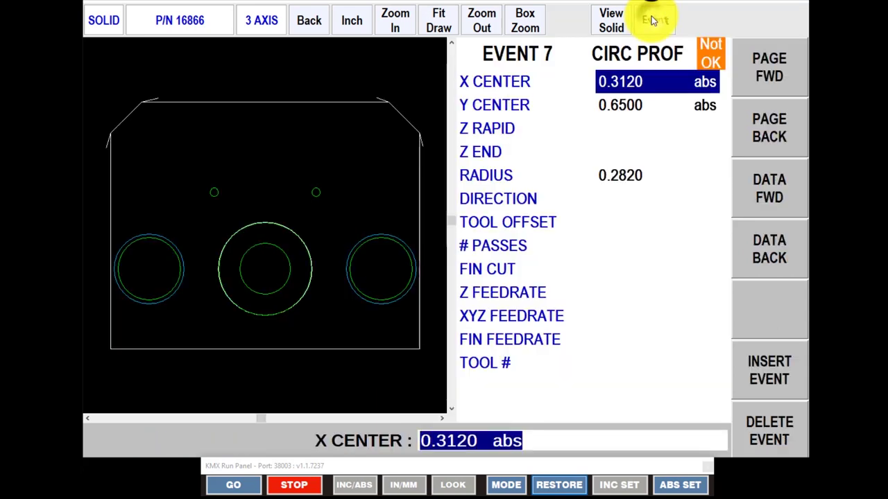
# Set Z rapid 0.1 and Z end -0.2820 from the side hole floor, without offset.
pyautogui.click(634, 125)
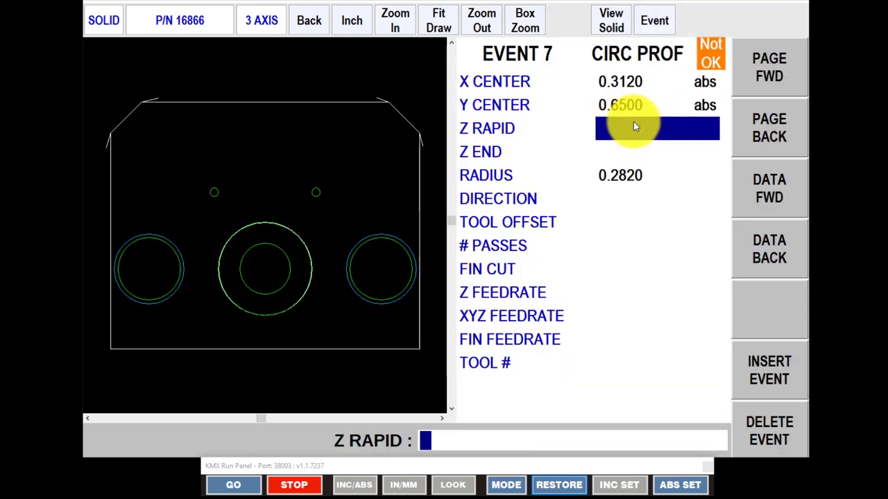
pyautogui.write('.1')
pyautogui.press('Return')
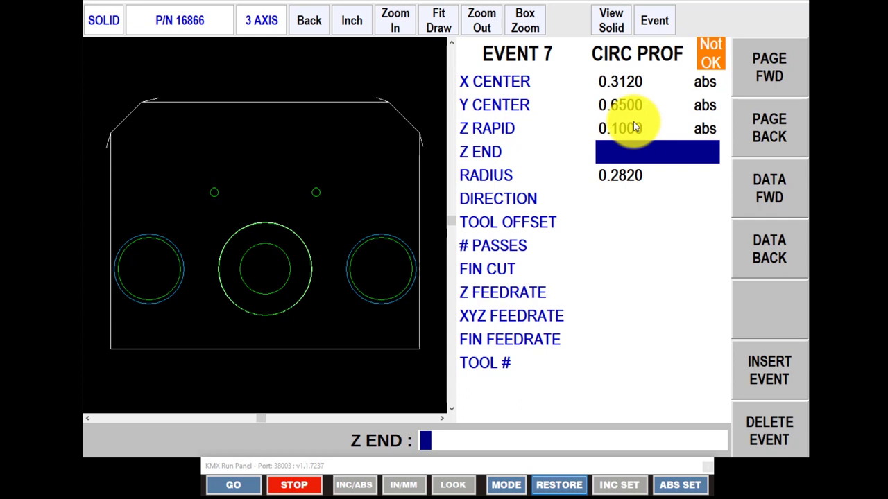
pyautogui.click(613, 21)
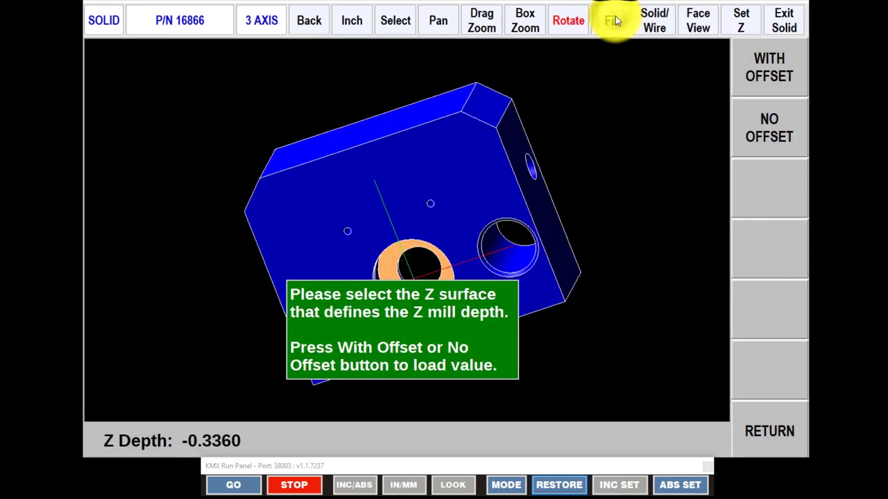
pyautogui.click(480, 247)
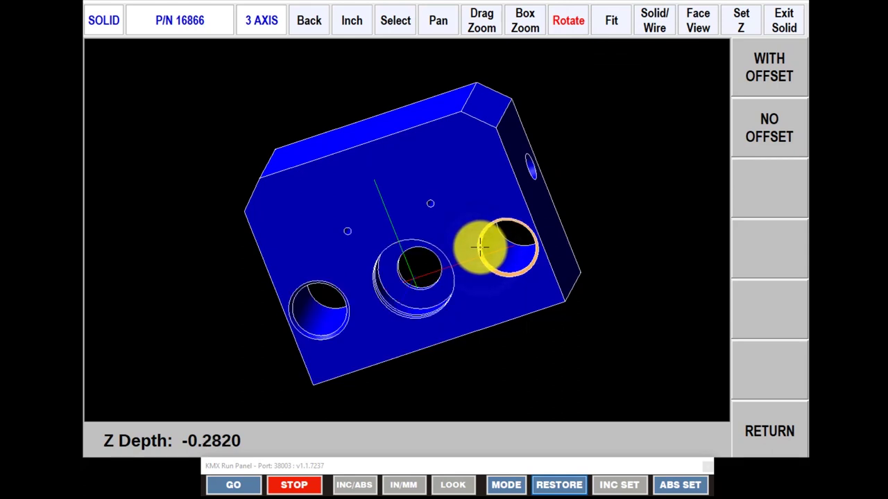
pyautogui.click(772, 134)
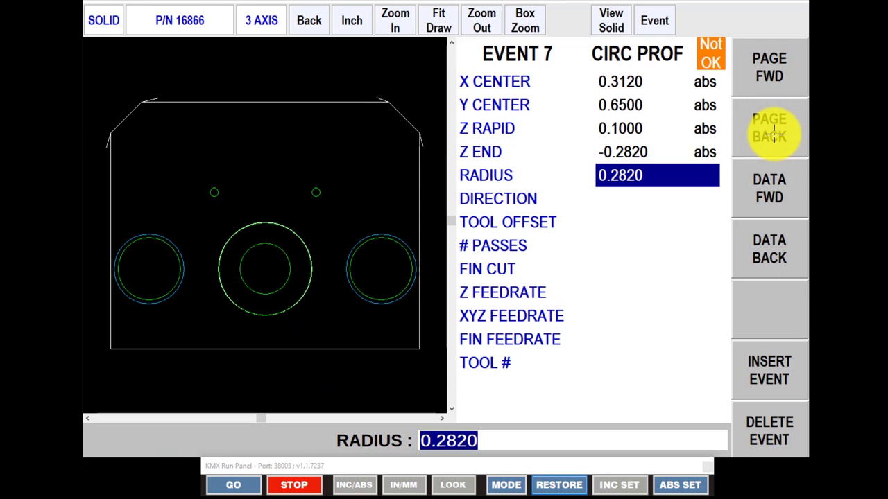
# Set CCW, left offset, 1 pass, 0.0100 finish cut, default feeds and tool 3.
pyautogui.press('Return')
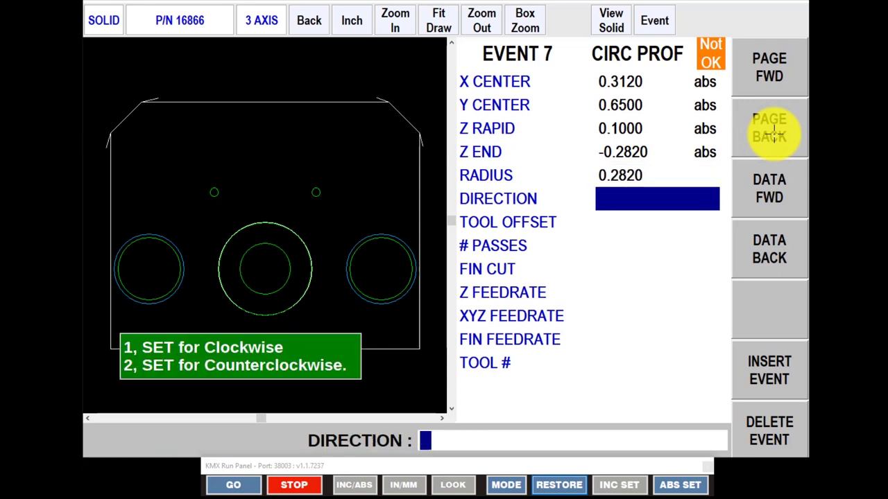
pyautogui.write('2')
pyautogui.press('Return')
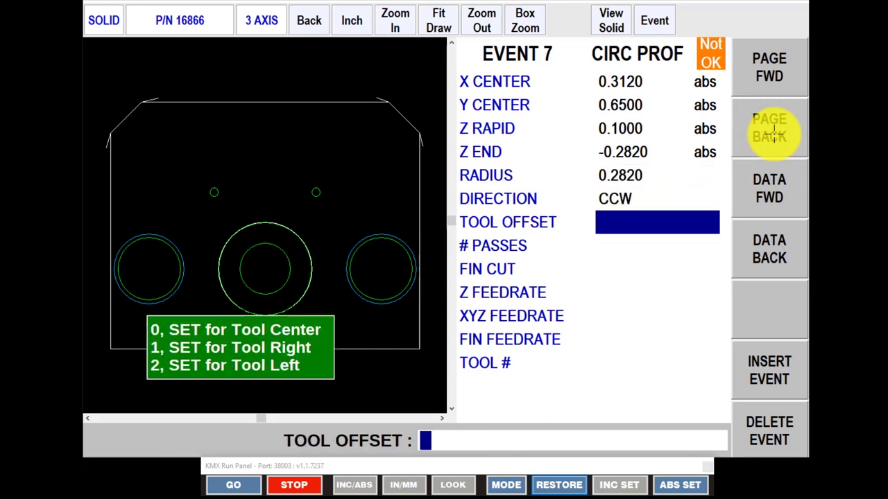
pyautogui.write('2')
pyautogui.press('Return')
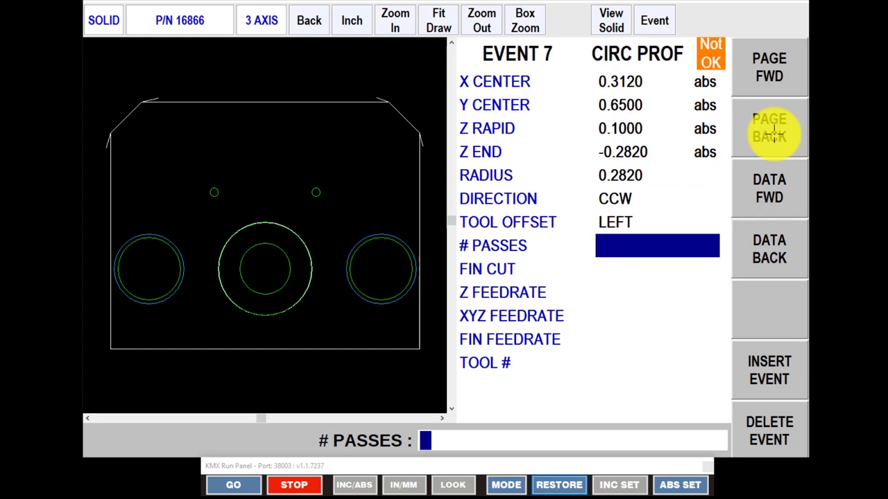
pyautogui.write('1')
pyautogui.press('Return')
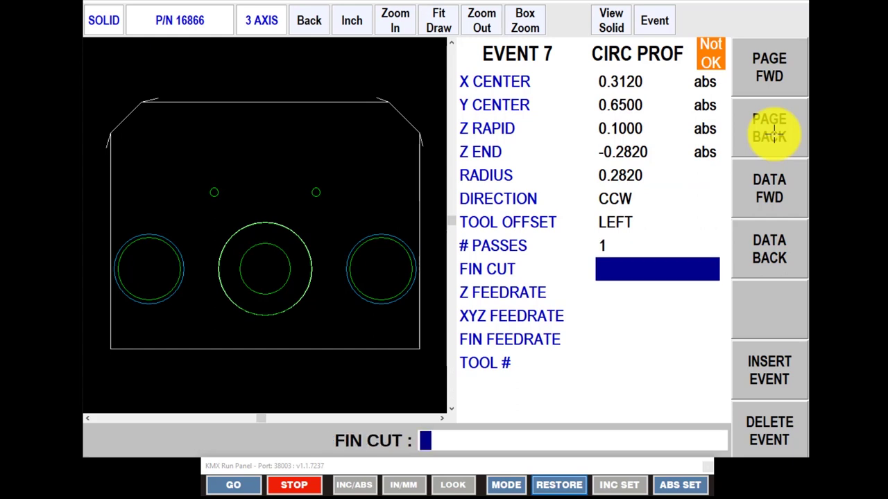
pyautogui.write('.01')
pyautogui.press('Return')
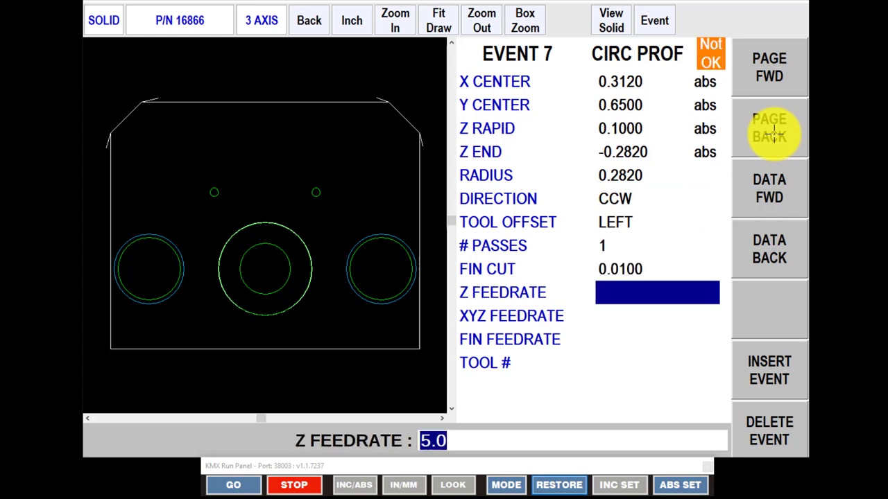
pyautogui.press('Return')
pyautogui.press('Return')
pyautogui.press('Return')
pyautogui.press('Return')
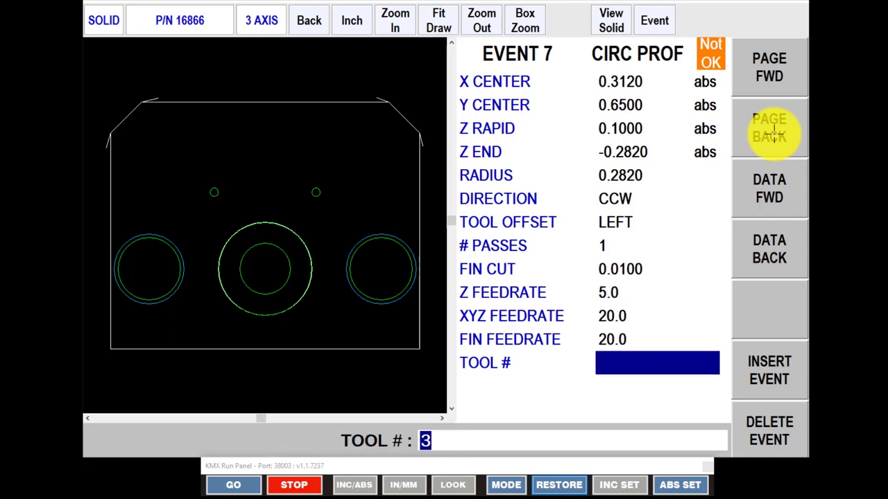
pyautogui.press('Return')
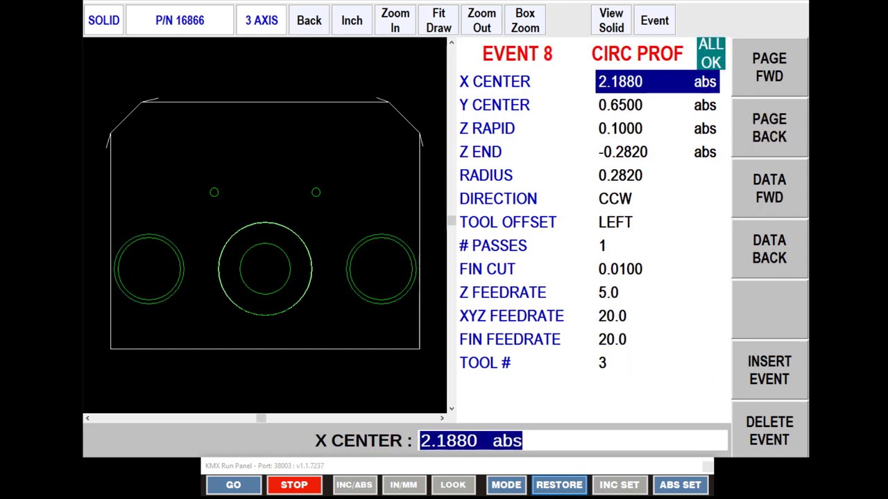
# Chain a profile along the top-left chamfer to the top edge, starting at X -0.0373, Y 1.6222.
pyautogui.click(652, 21)
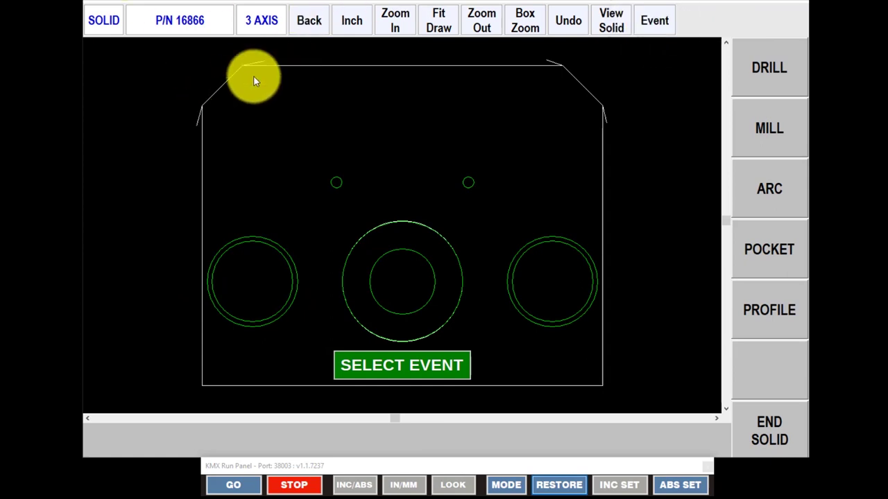
pyautogui.click(756, 297)
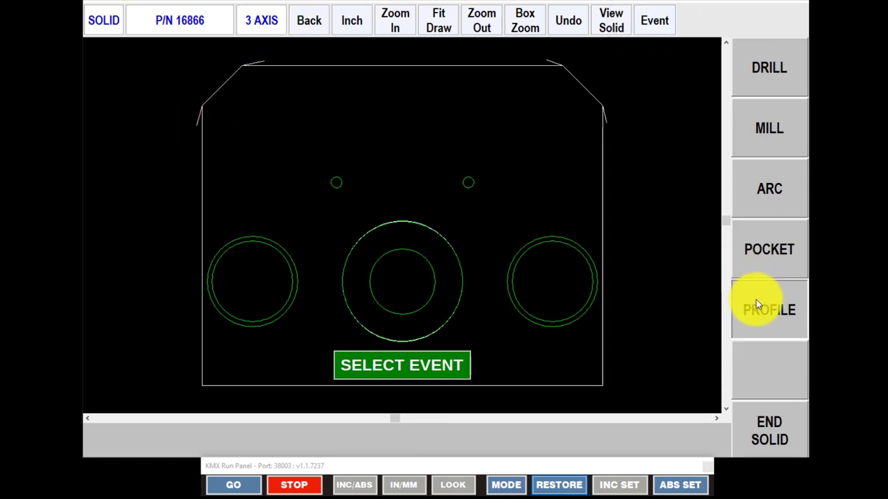
pyautogui.click(756, 73)
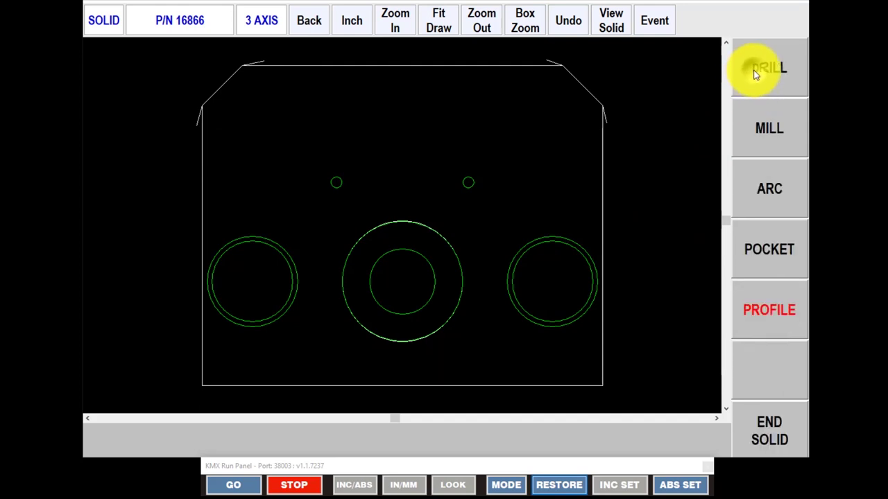
pyautogui.click(196, 124)
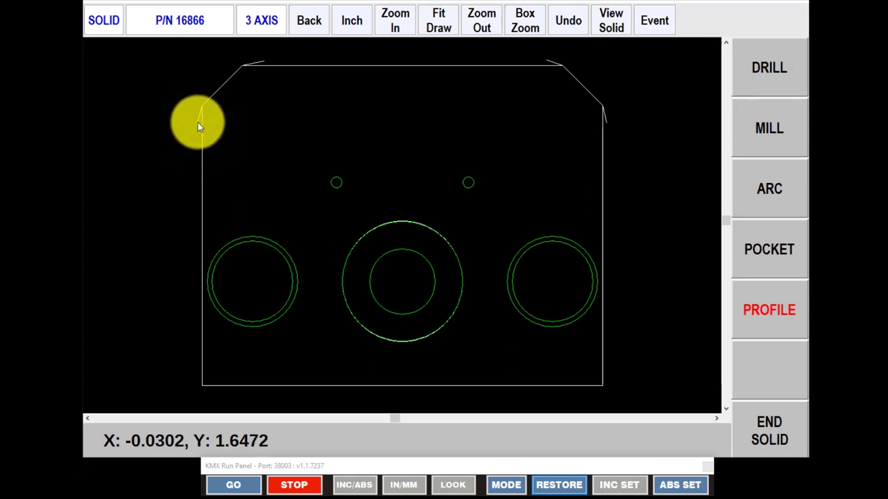
pyautogui.click(197, 122)
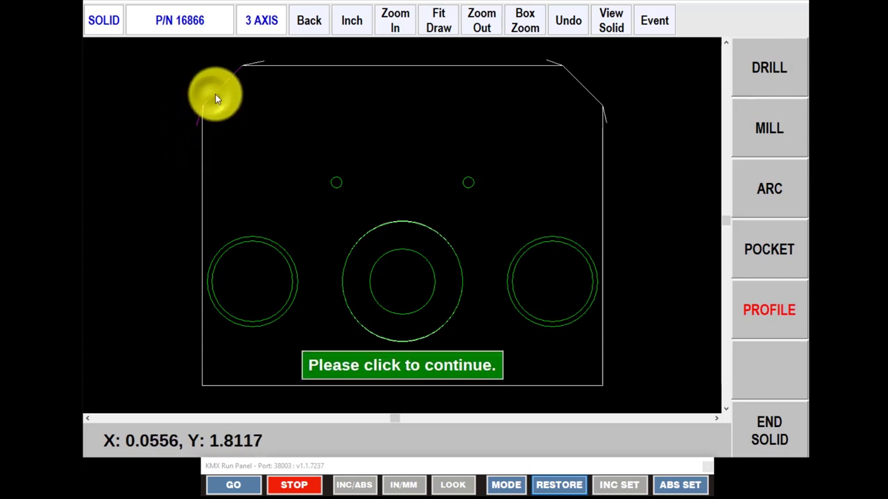
pyautogui.click(253, 66)
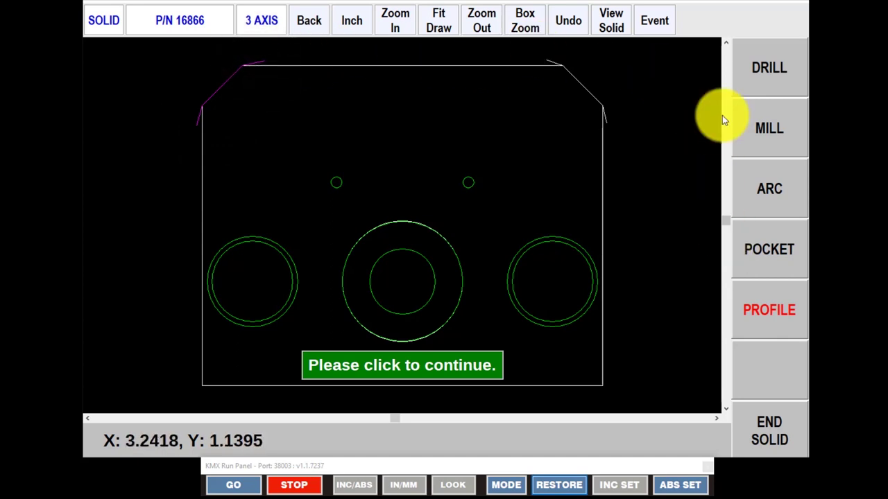
pyautogui.click(654, 20)
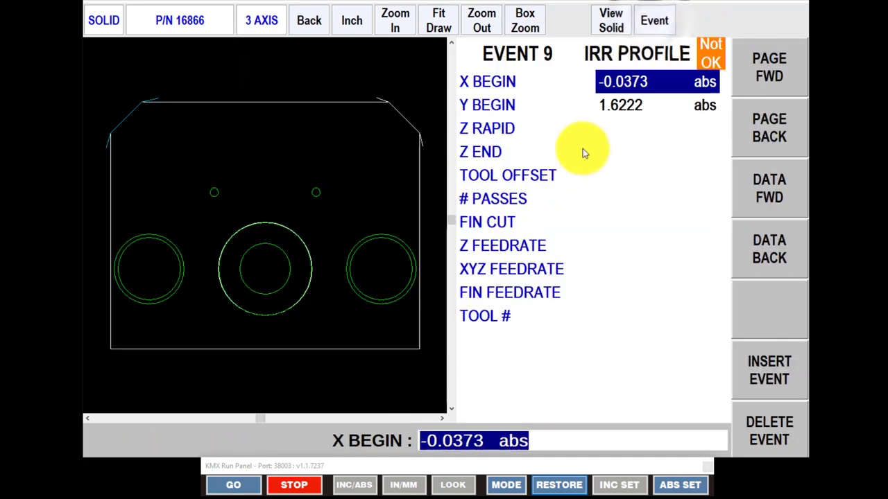
# Keep Z rapid 0.1000 and set Z end -0.9460 from the front face with offset.
pyautogui.click(603, 126)
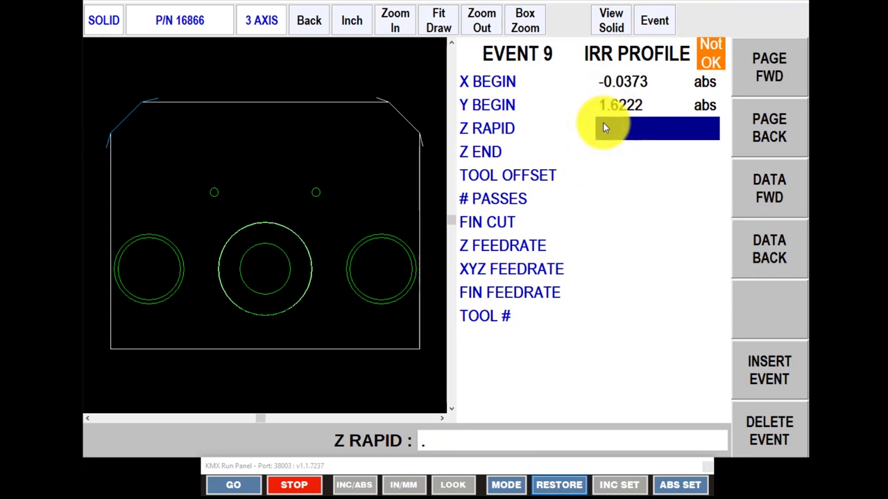
pyautogui.press('Return')
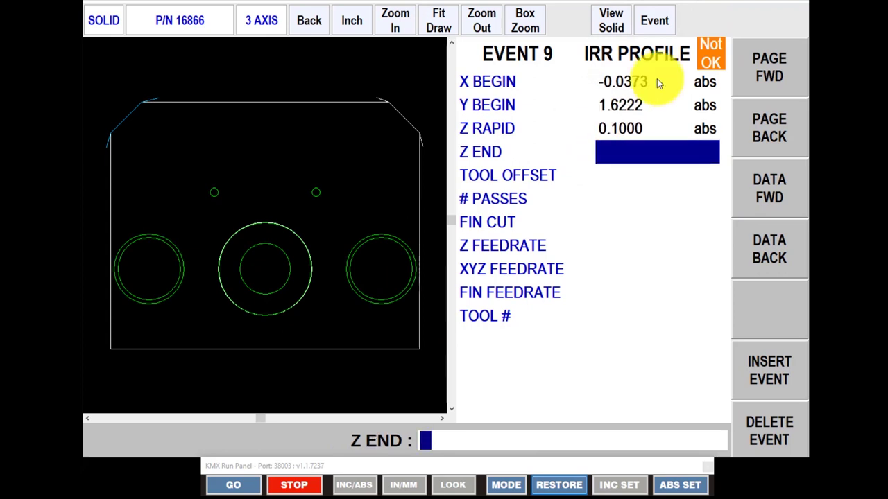
pyautogui.click(606, 20)
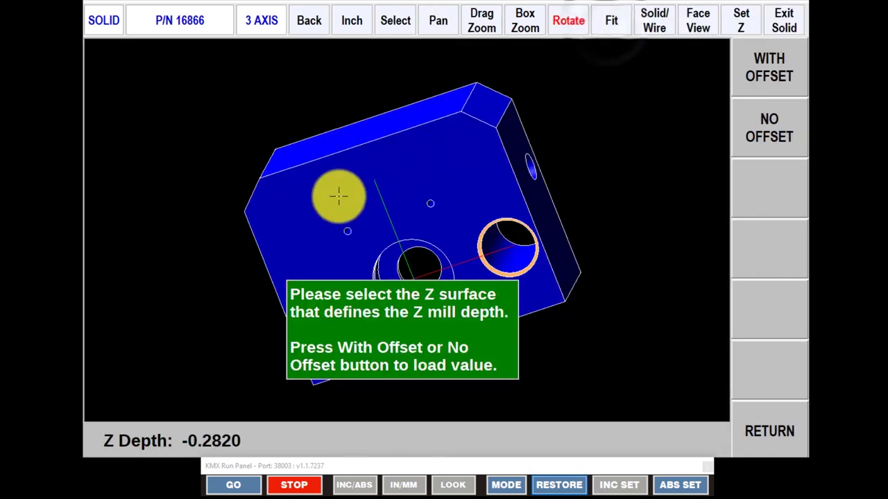
pyautogui.moveTo(313, 210); pyautogui.dragTo(549, 157)
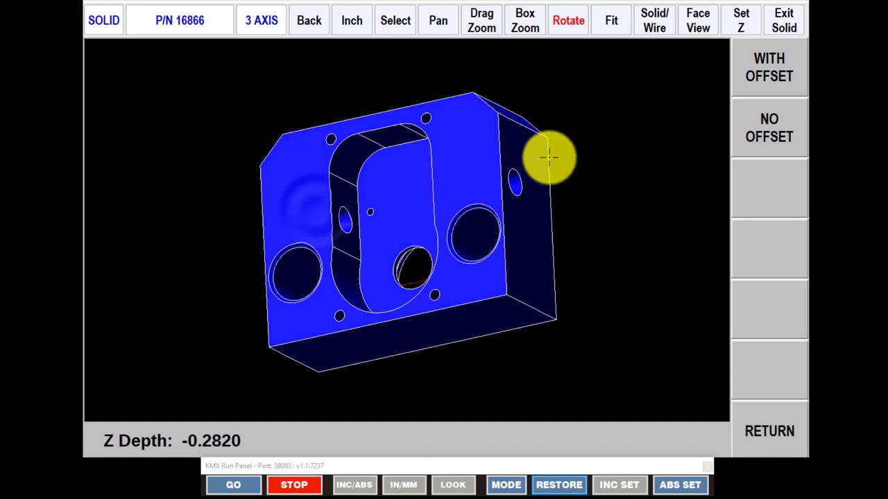
pyautogui.click(319, 174)
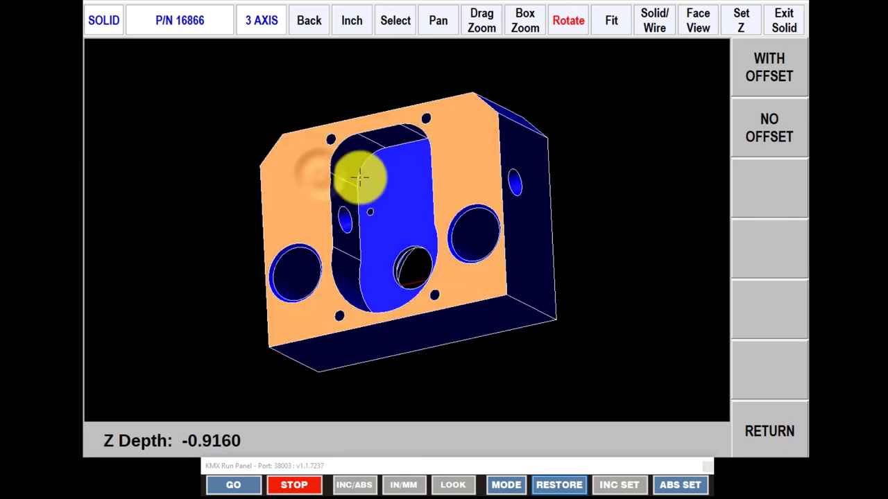
pyautogui.click(752, 69)
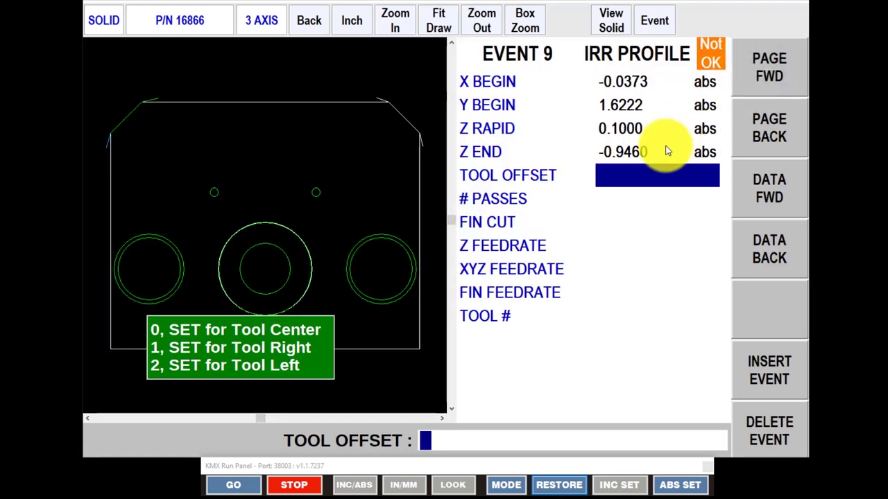
# Set left tool offset, 5 passes and 0.0100 finish cut, accepting remaining defaults.
pyautogui.write('2')
pyautogui.press('Return')
pyautogui.write('5')
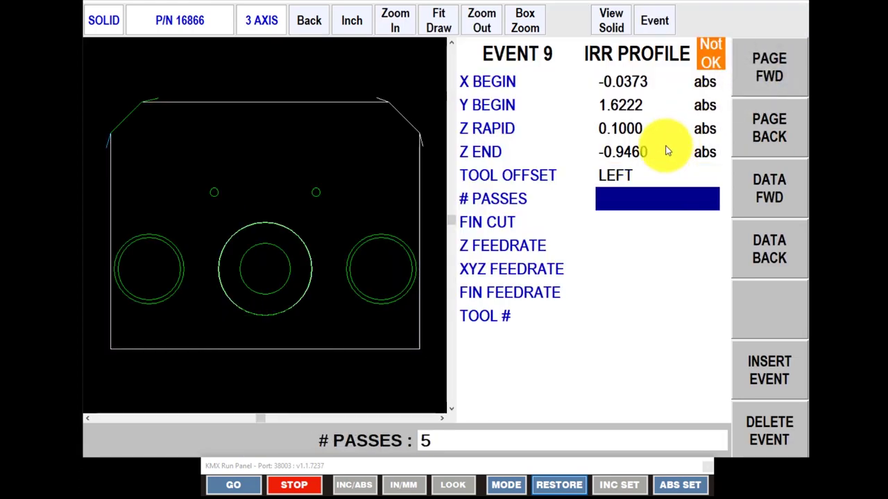
pyautogui.press('Return')
pyautogui.write('.01')
pyautogui.press('Return')
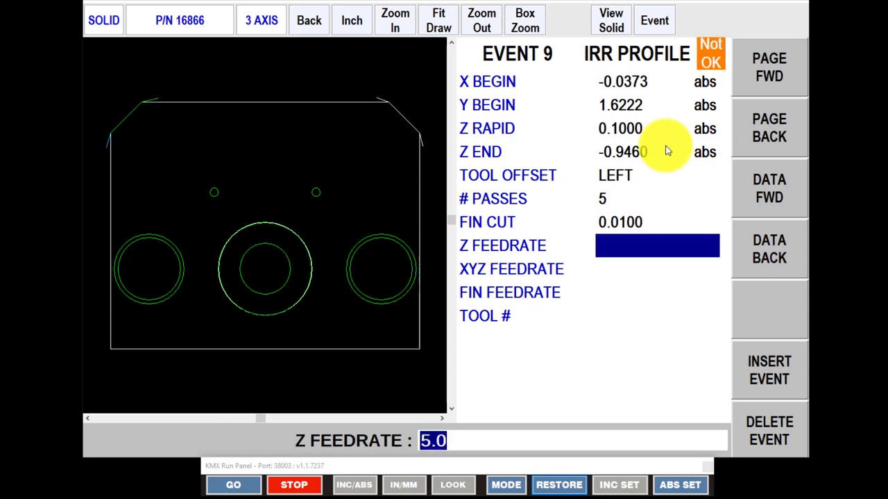
pyautogui.press('Return')
pyautogui.press('Return')
pyautogui.press('Return')
pyautogui.press('Return')
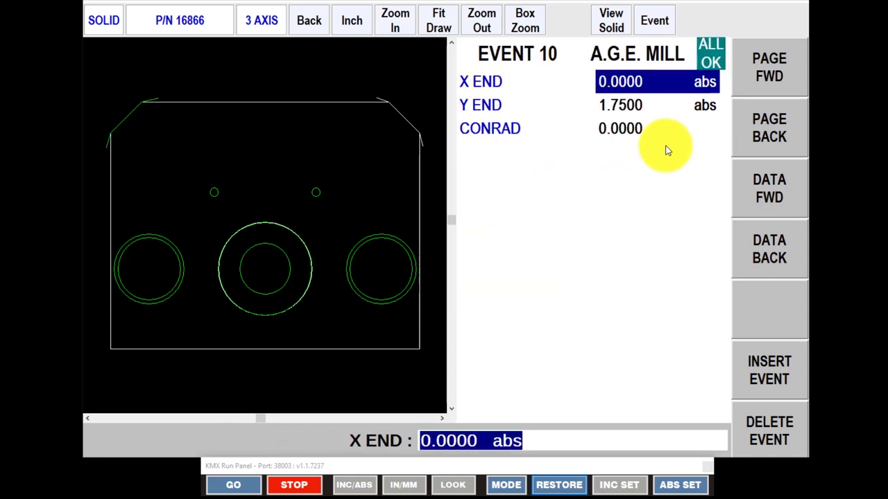
# Begin a chained profile event from the part outline's top edge.
pyautogui.click(648, 24)
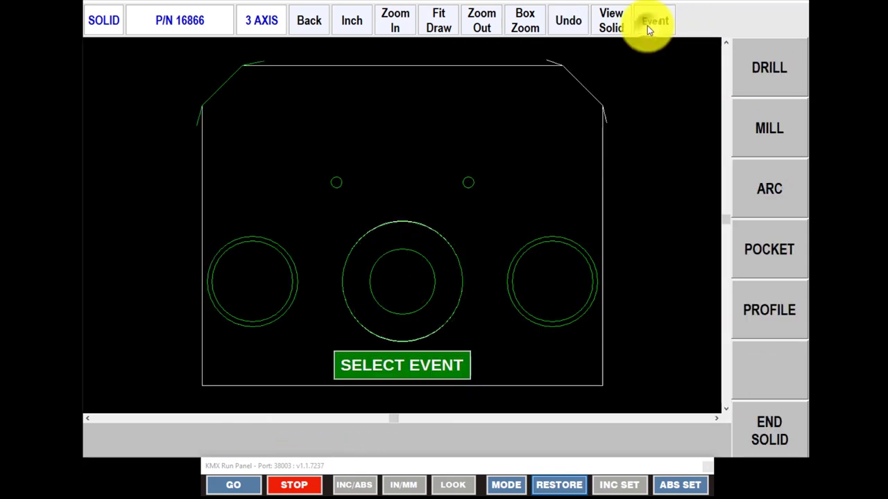
pyautogui.click(767, 296)
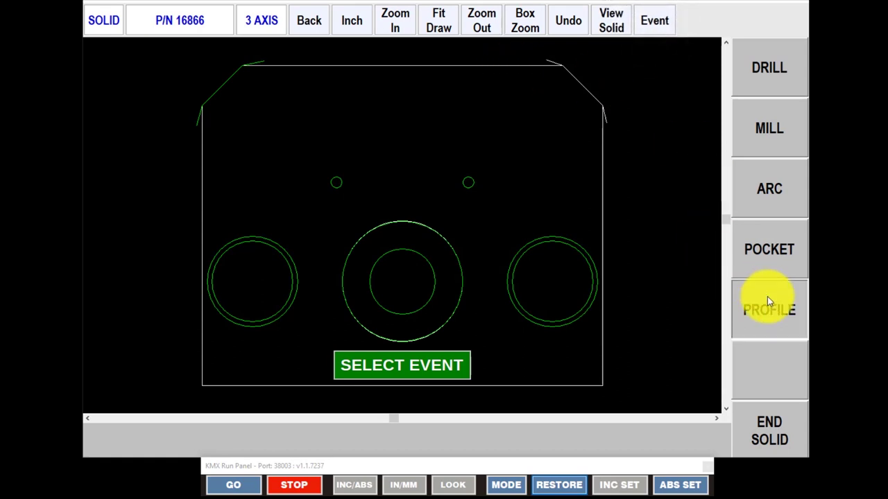
pyautogui.click(778, 64)
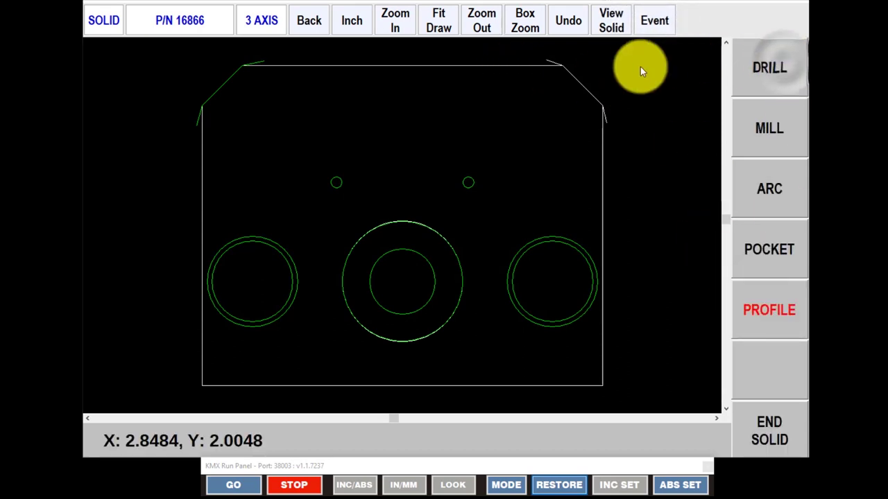
pyautogui.click(552, 61)
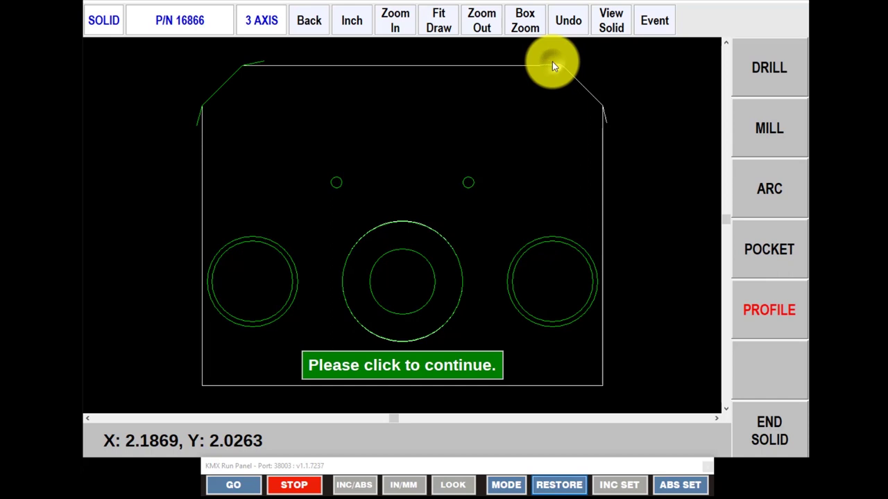
# Add the top-right chamfer to the chain, then set Z rapid 0.1 and Z end -0.9460.
pyautogui.click(605, 120)
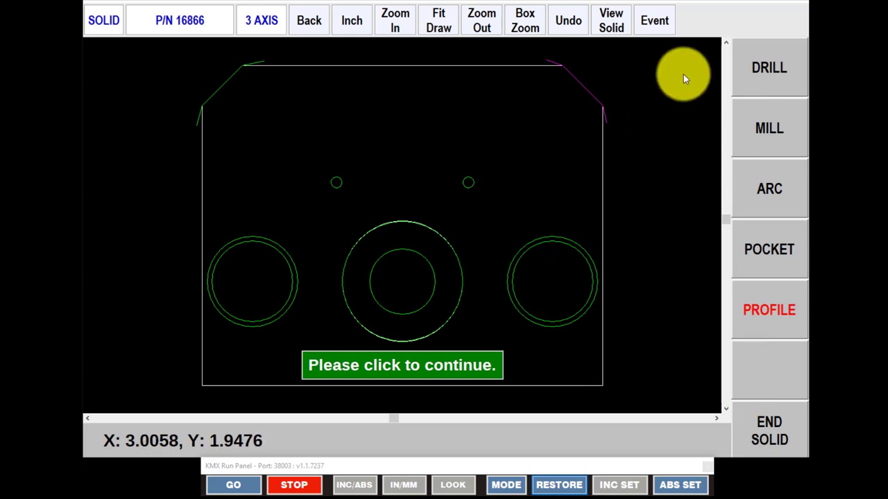
pyautogui.click(662, 25)
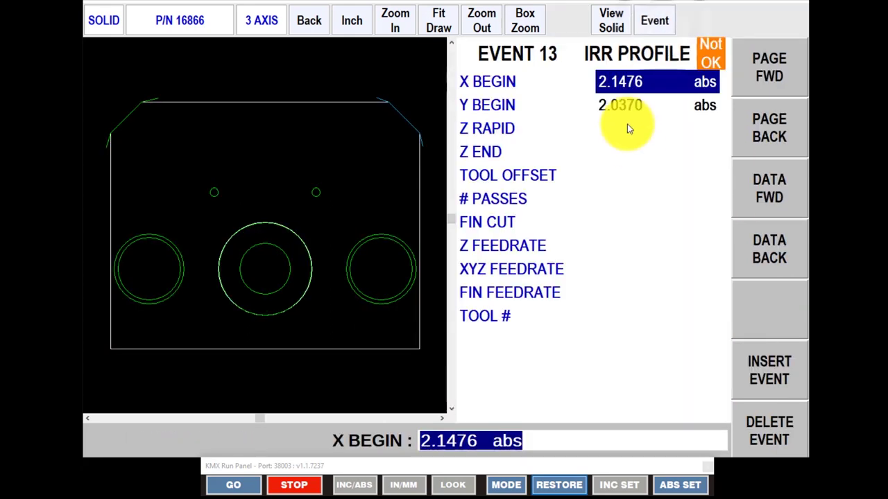
pyautogui.click(624, 123)
pyautogui.write('.1')
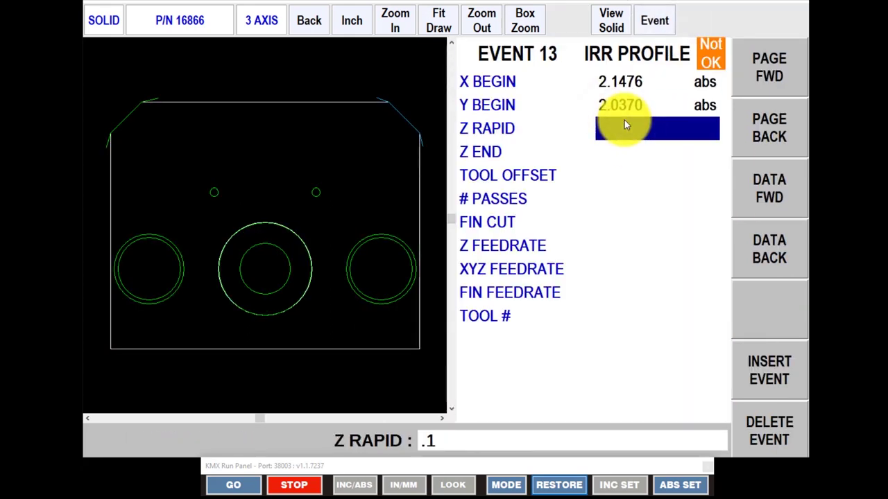
pyautogui.press('Return')
pyautogui.click(609, 25)
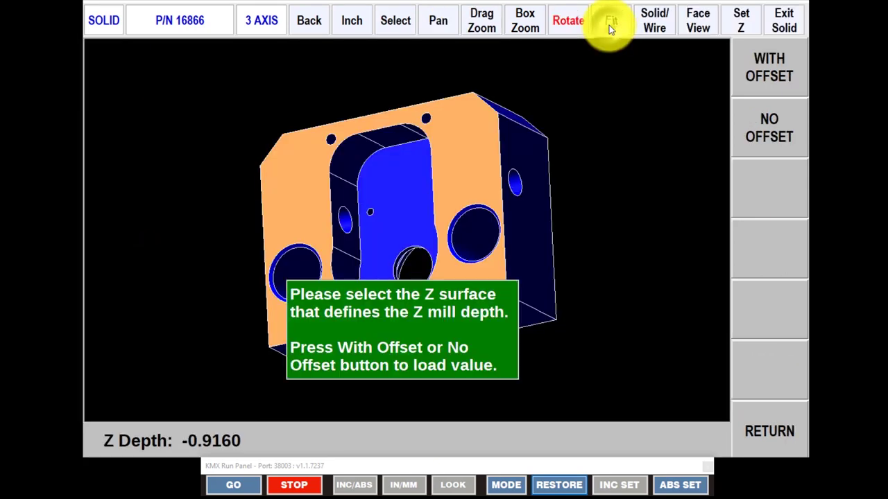
pyautogui.click(755, 80)
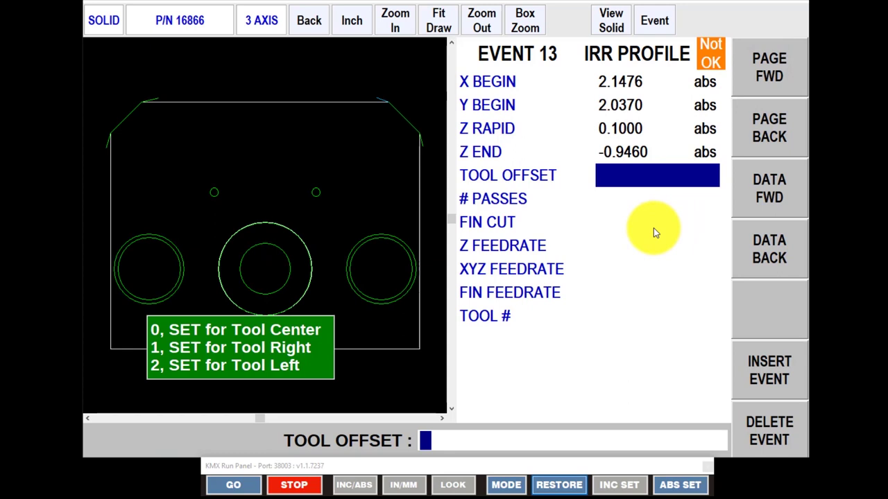
# Set left tool offset, 5 passes and a 0.0100 finish cut.
pyautogui.write('2')
pyautogui.press('Return')
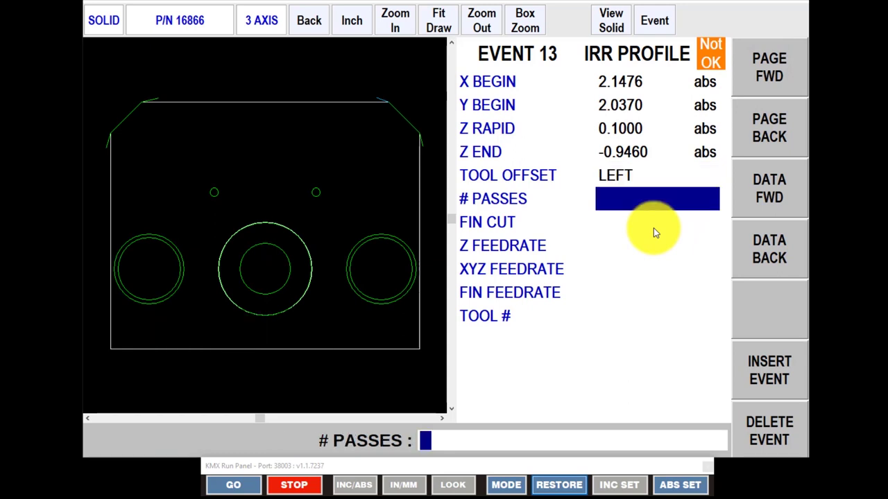
pyautogui.write('5')
pyautogui.press('Return')
pyautogui.write('.01')
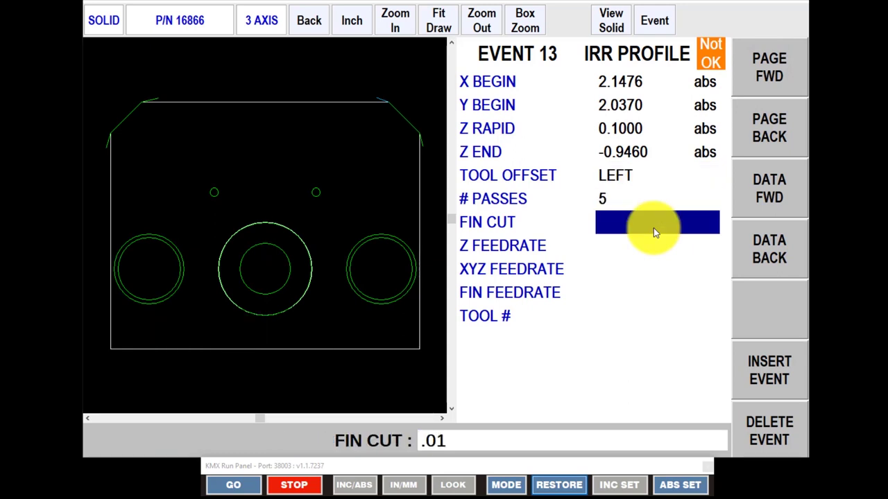
pyautogui.press('Return')
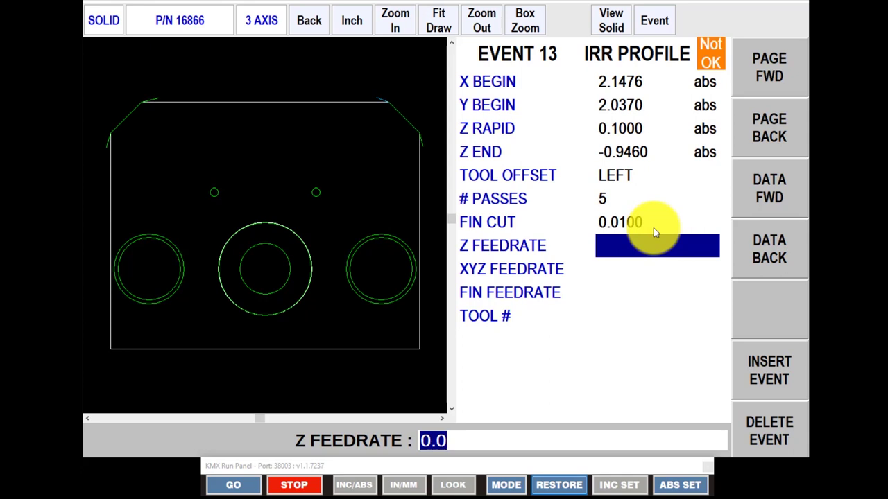
# Set the Z feedrate to 10.0 and XYZ and finish feedrates to 20.0.
pyautogui.press('Return')
pyautogui.press('Return')
pyautogui.press('Up')
pyautogui.press('Up')
pyautogui.write('10')
pyautogui.press('Return')
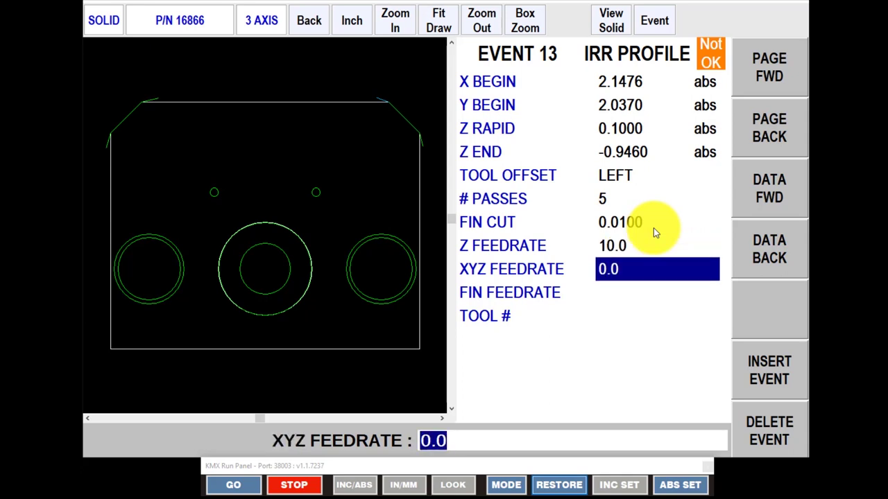
pyautogui.write('20')
pyautogui.press('Return')
pyautogui.write('20')
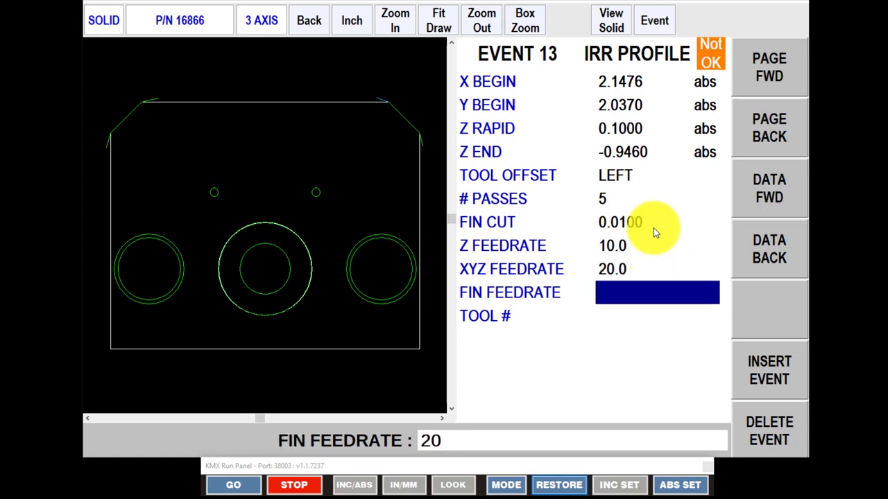
pyautogui.press('Return')
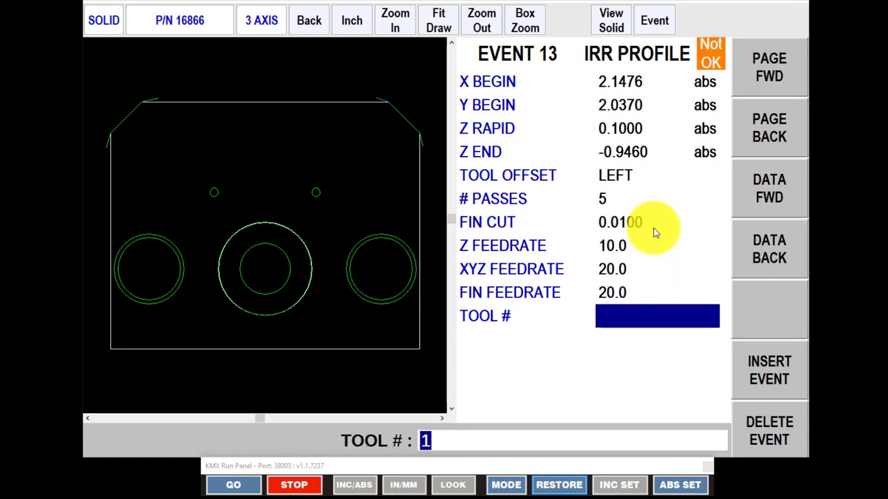
pyautogui.press('Return')
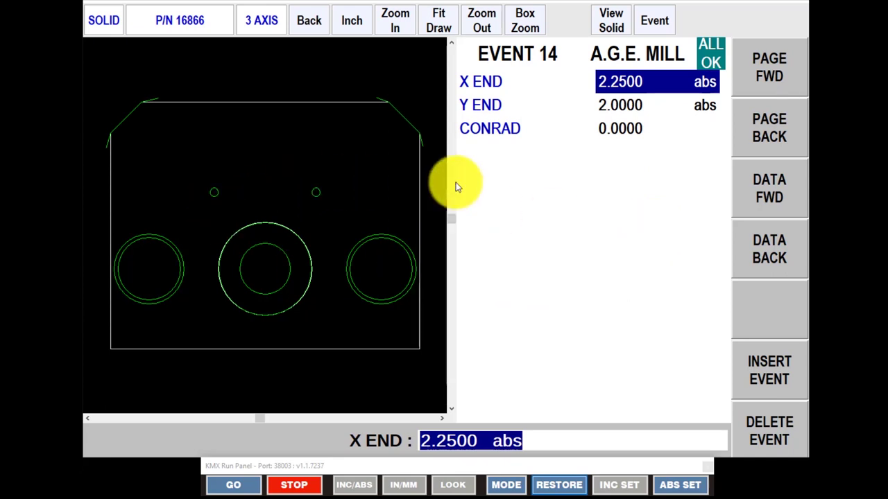
# End solid-model programming and open the tool table in set-up mode.
pyautogui.click(659, 21)
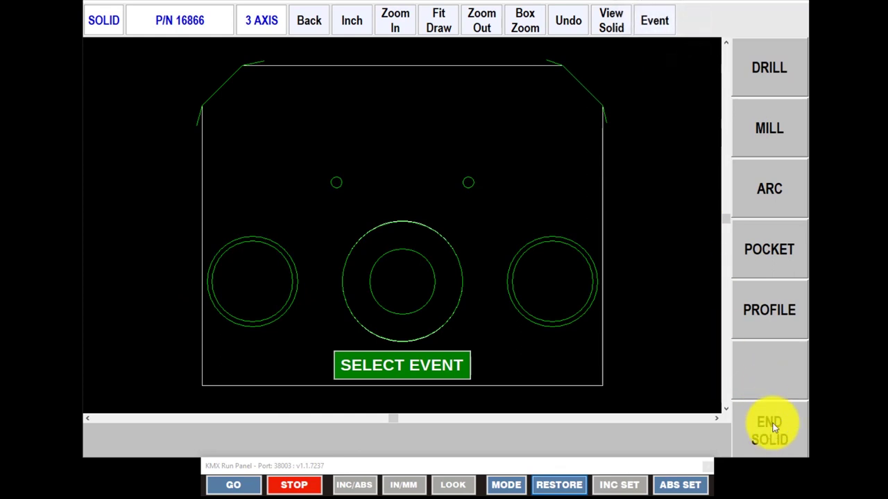
pyautogui.click(772, 429)
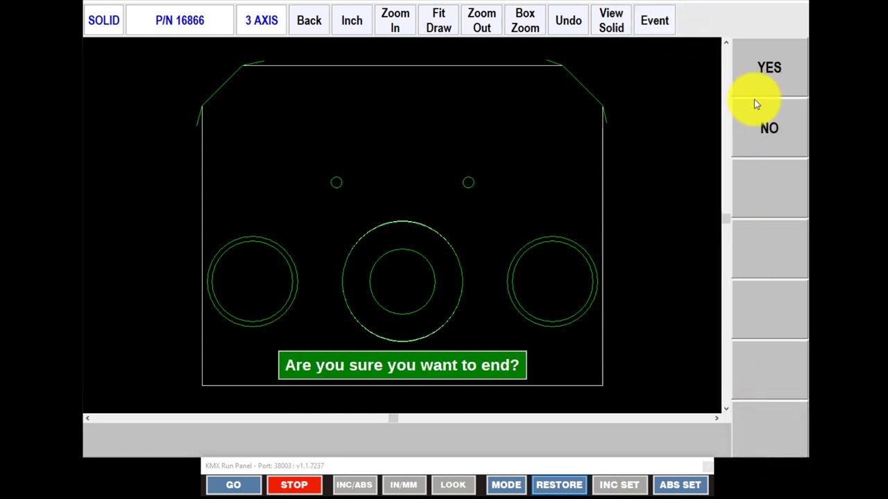
pyautogui.click(761, 68)
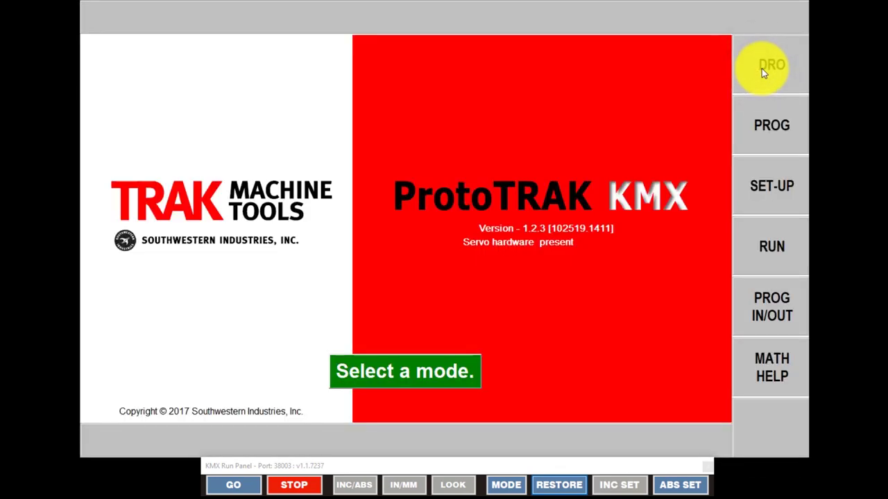
pyautogui.click(777, 190)
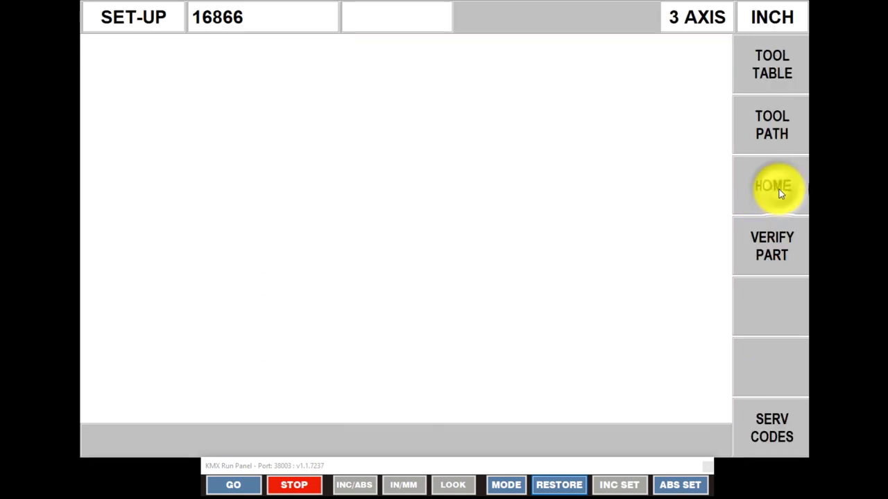
pyautogui.click(774, 66)
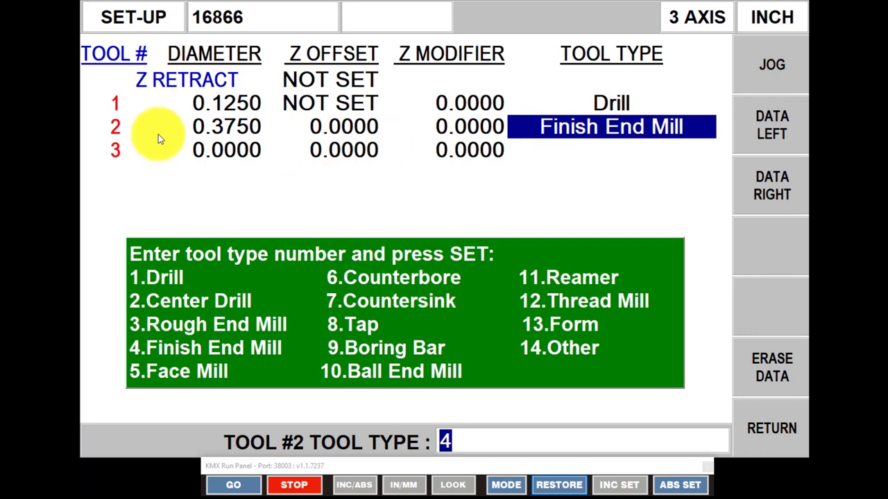
# Give tool 3 a 0.3750 diameter and tool type 4, Finish End Mill.
pyautogui.press('Return')
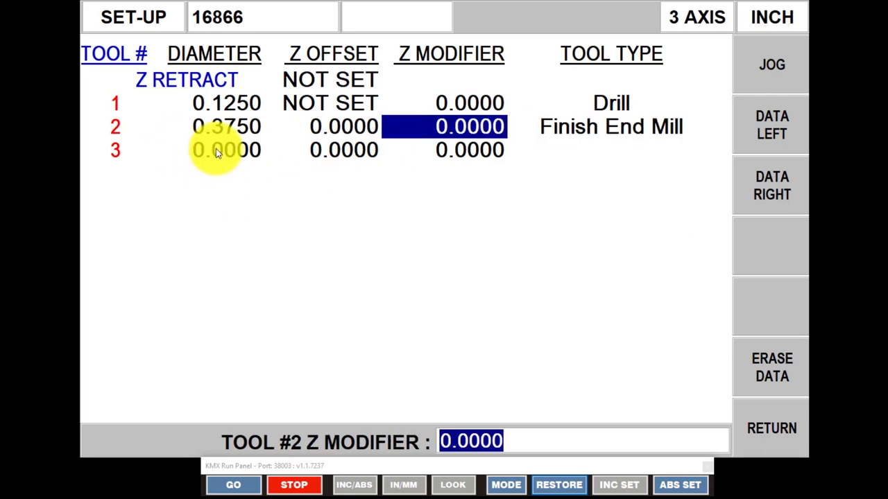
pyautogui.press('Left')
pyautogui.press('Left')
pyautogui.click(216, 149)
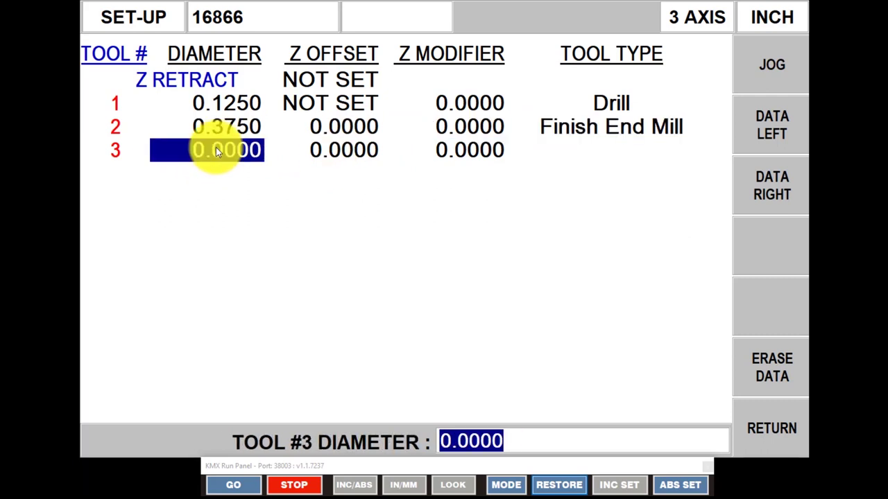
pyautogui.write('.')
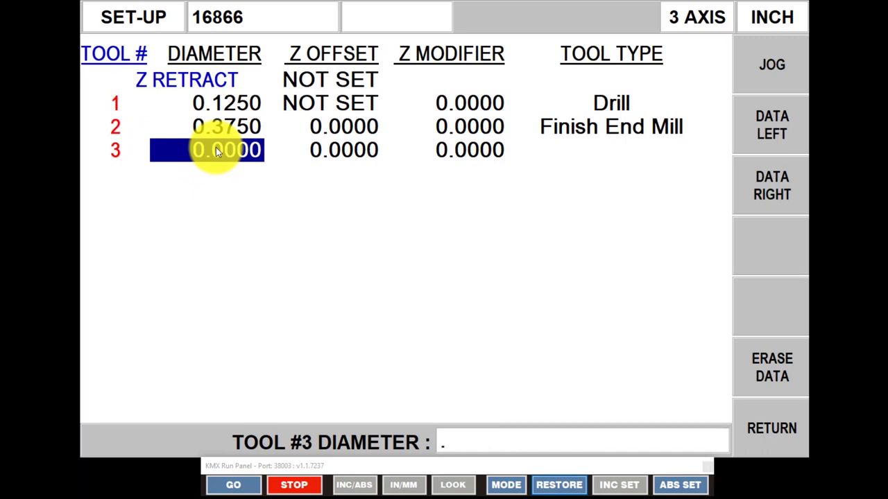
pyautogui.write('375')
pyautogui.press('Return')
pyautogui.press('Return')
pyautogui.press('Return')
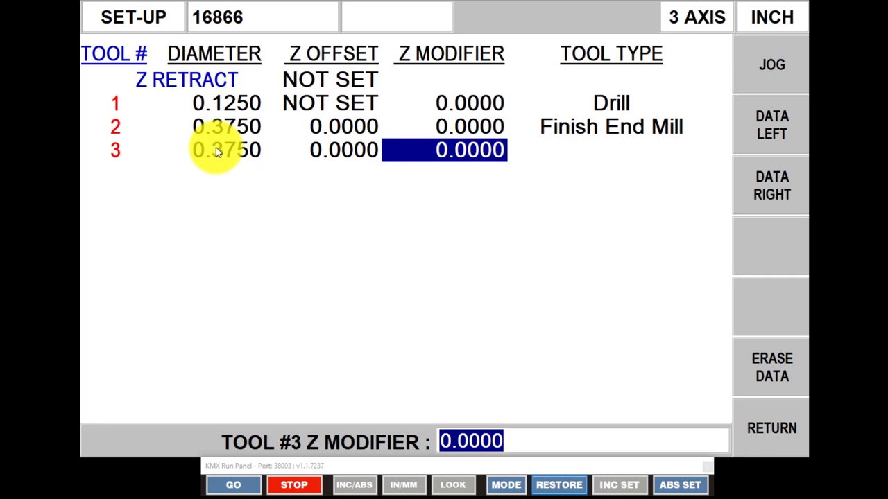
pyautogui.write('4')
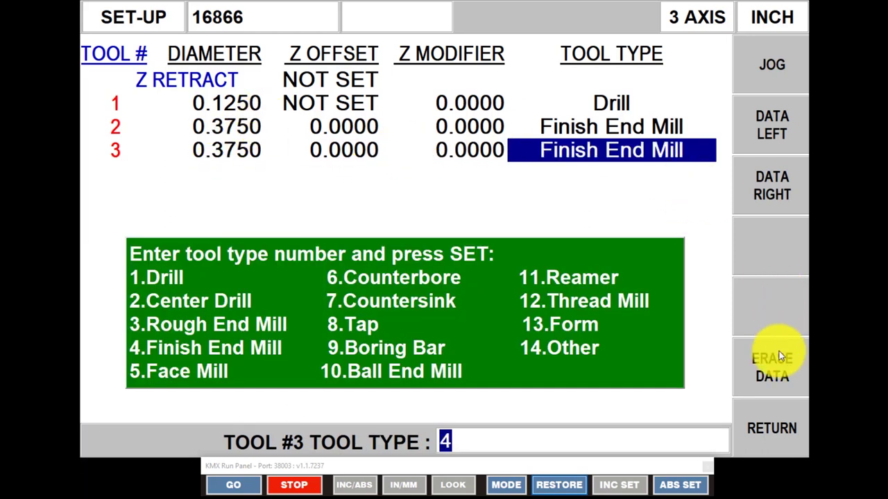
pyautogui.click(773, 422)
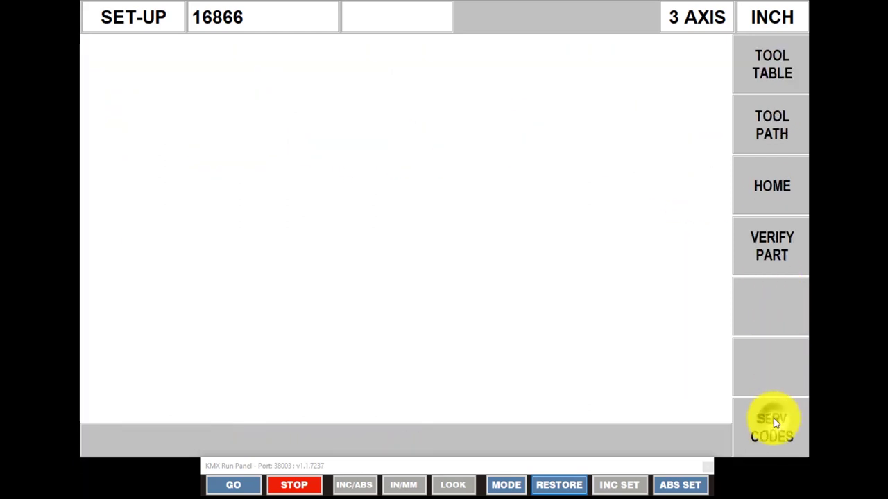
# Review the tool path drawing, then open Verify Part's stock dimensions table.
pyautogui.click(759, 125)
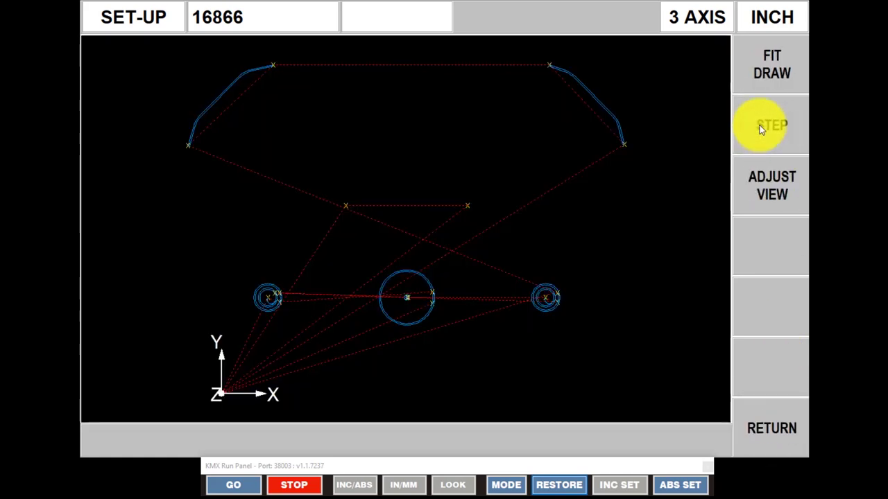
pyautogui.click(761, 426)
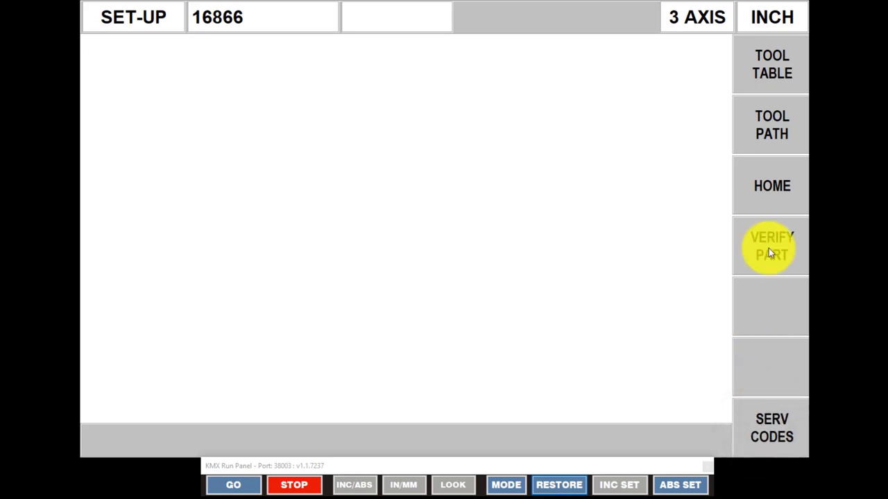
pyautogui.click(769, 248)
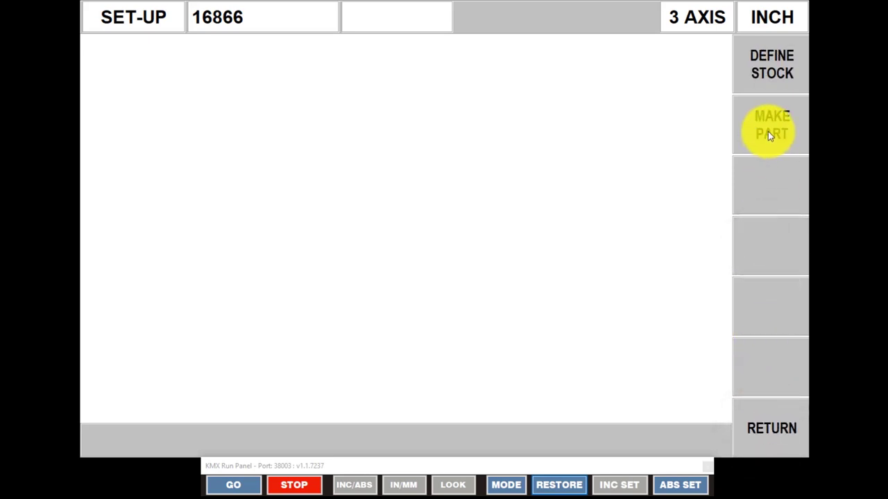
pyautogui.click(771, 54)
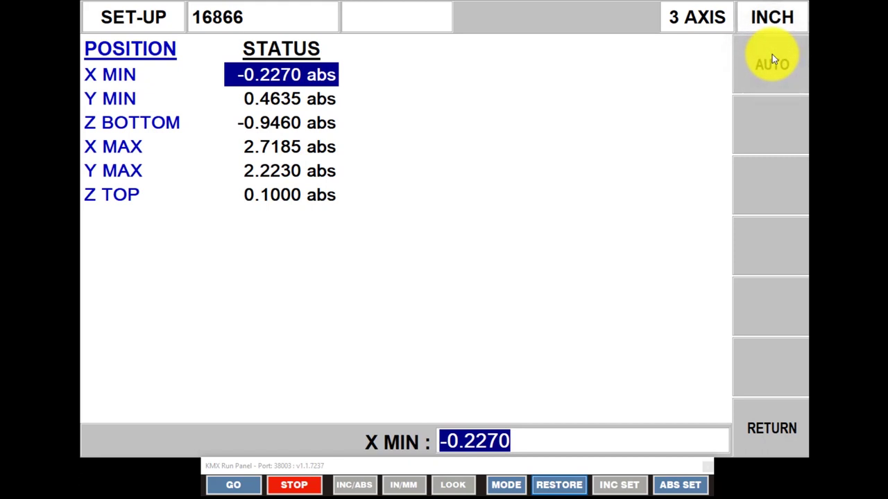
# Enter the stock minimums: X MIN 0, Y MIN 0, Z BOTTOM -0.9.
pyautogui.write('0')
pyautogui.press('Return')
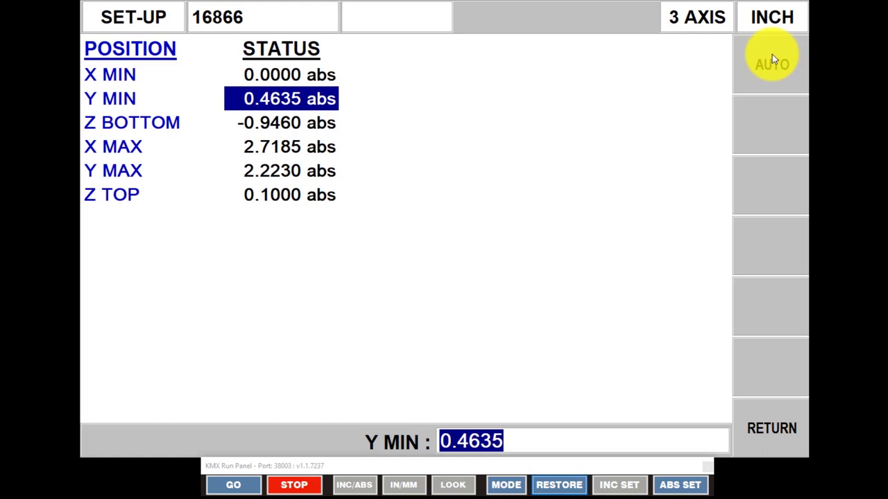
pyautogui.write('0')
pyautogui.press('Return')
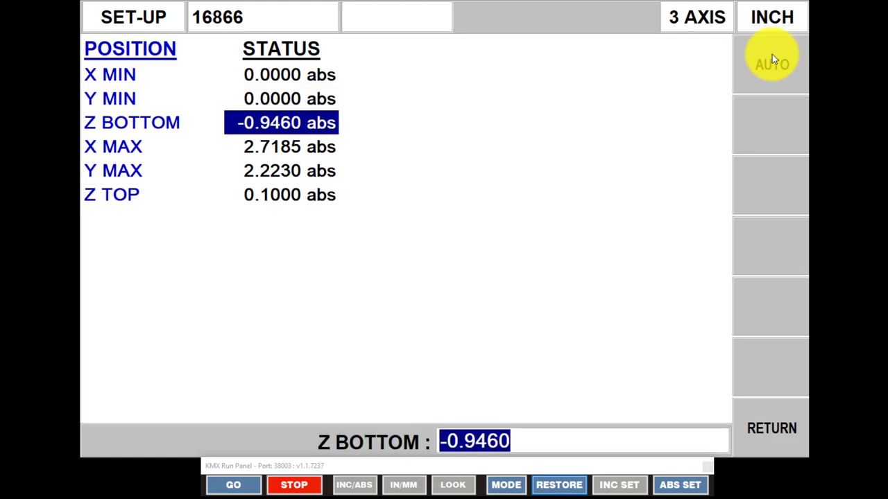
pyautogui.write('-0')
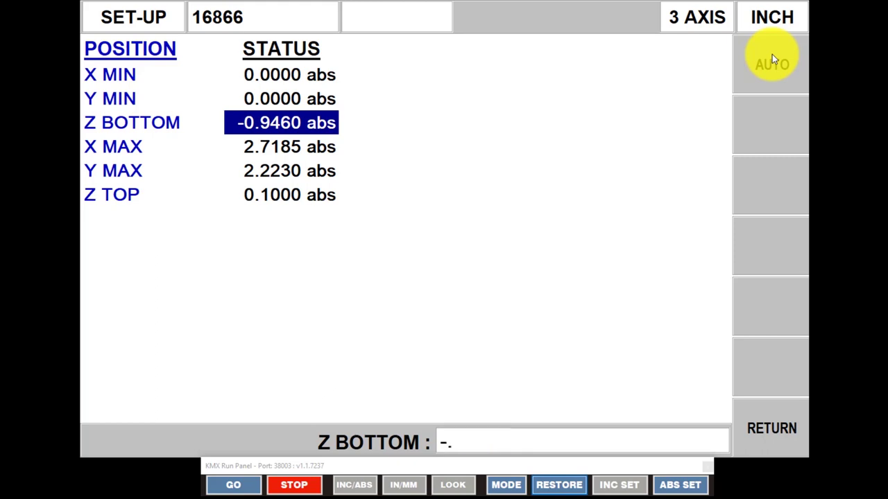
pyautogui.write('.9')
pyautogui.press('Return')
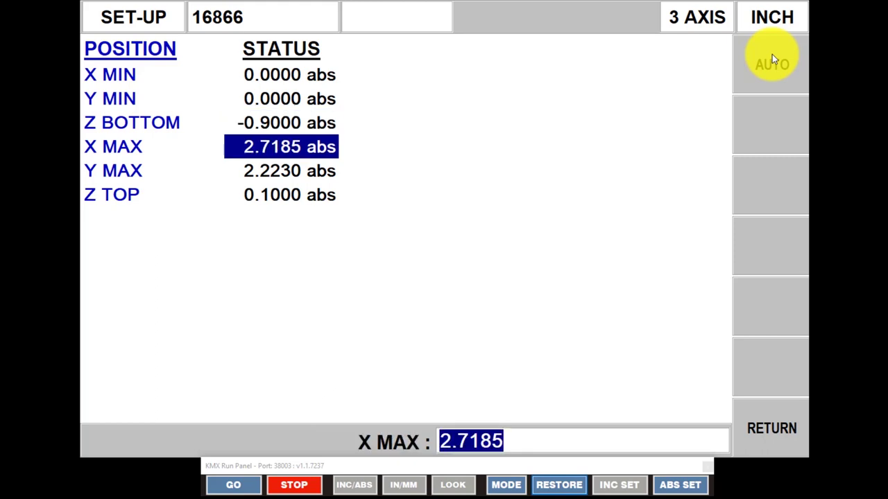
# Enter the stock maximums X MAX 2.5, Y MAX 2, Z TOP 0 and finish the stock.
pyautogui.write('2')
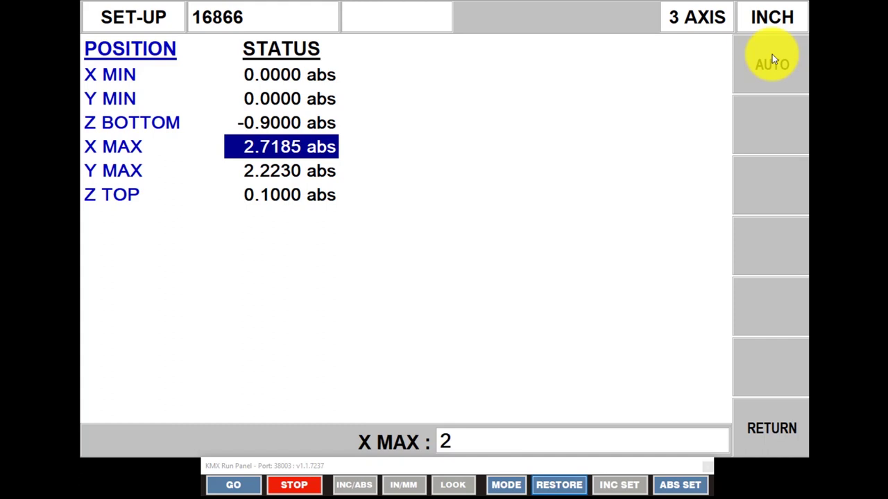
pyautogui.write('.5')
pyautogui.press('Return')
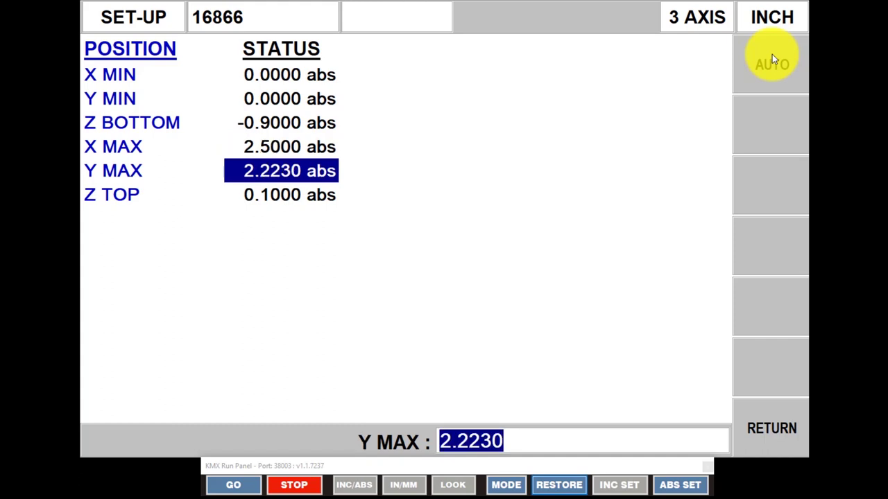
pyautogui.write('2')
pyautogui.press('Return')
pyautogui.write('0')
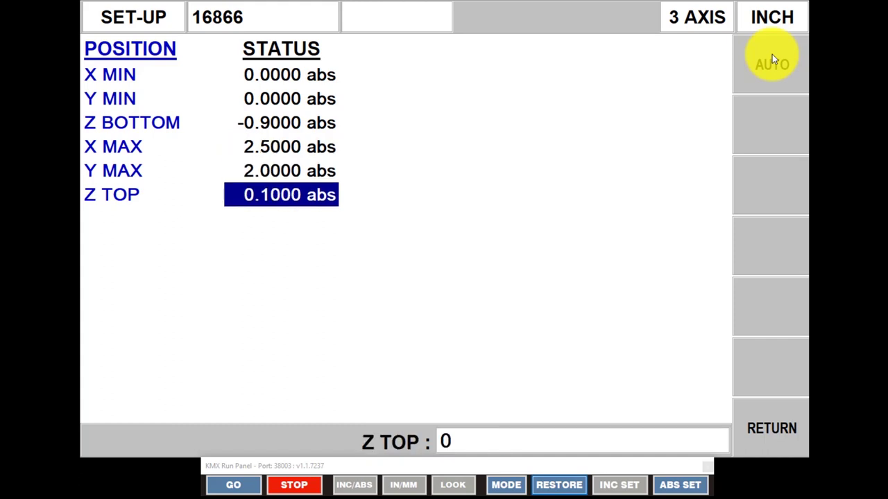
pyautogui.press('Return')
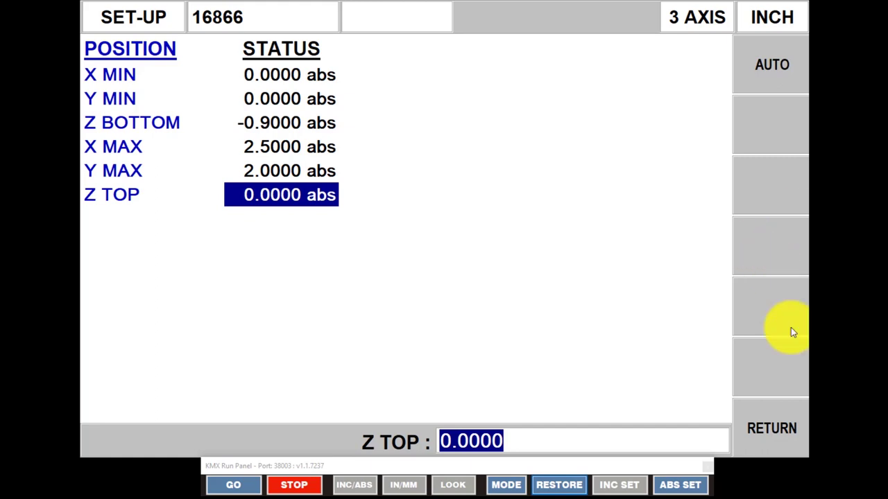
pyautogui.click(780, 426)
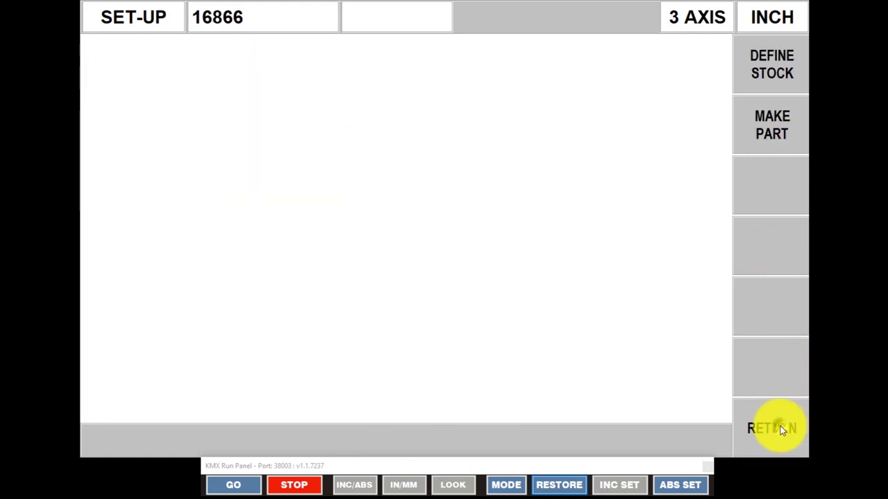
# Run the 3D verification and inspect the machined block's chamfers, bores and holes from above, then request exit.
pyautogui.click(764, 134)
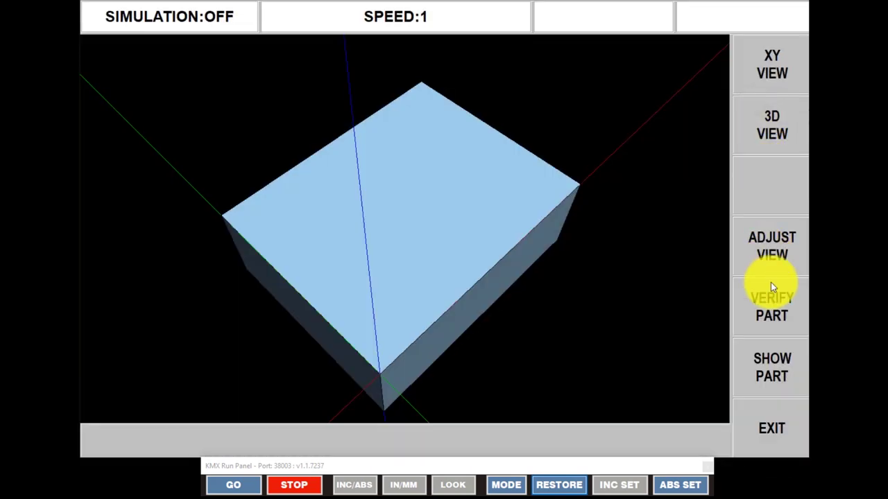
pyautogui.click(771, 315)
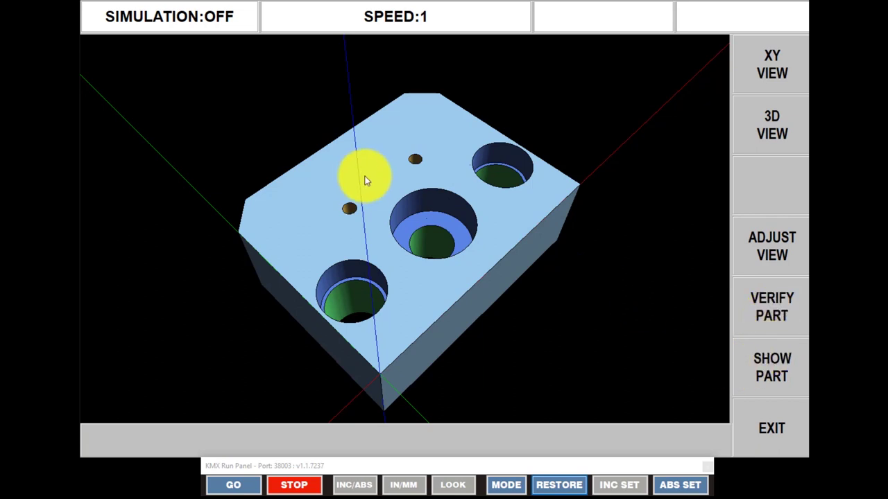
pyautogui.moveTo(374, 160); pyautogui.dragTo(392, 220)
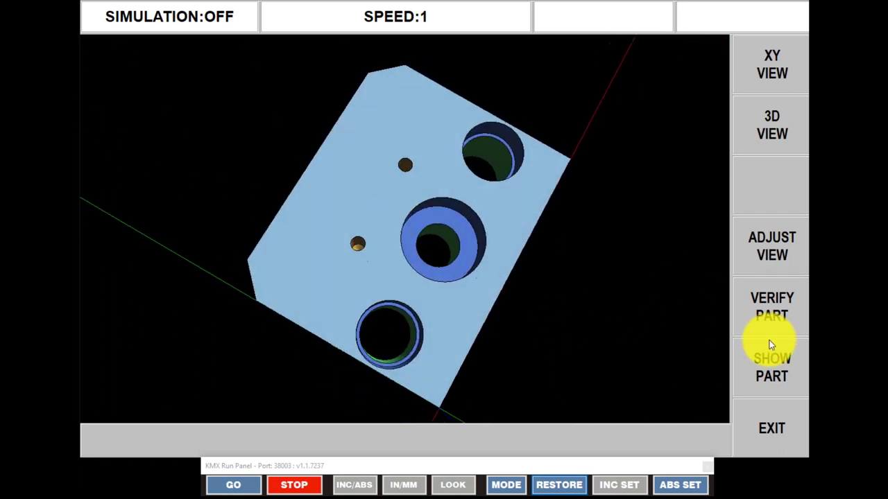
pyautogui.click(772, 434)
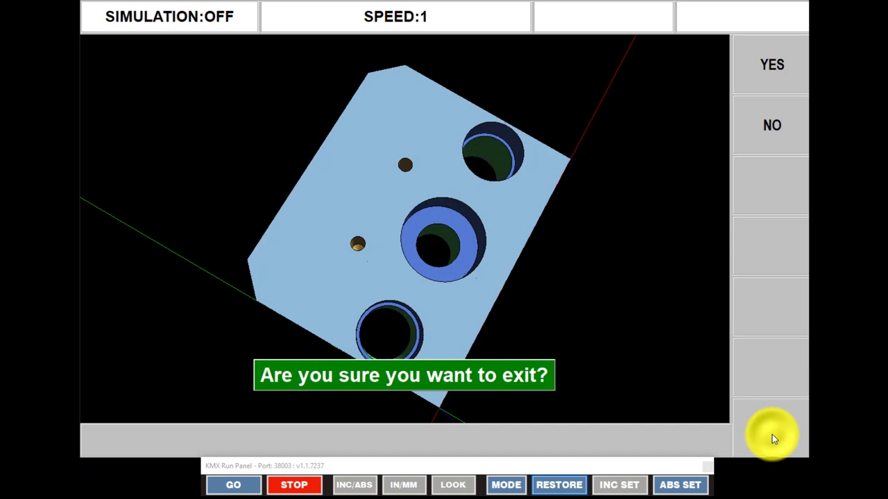
# Confirm leaving the simulation and return through set-up to the mode-select screen.
pyautogui.click(784, 61)
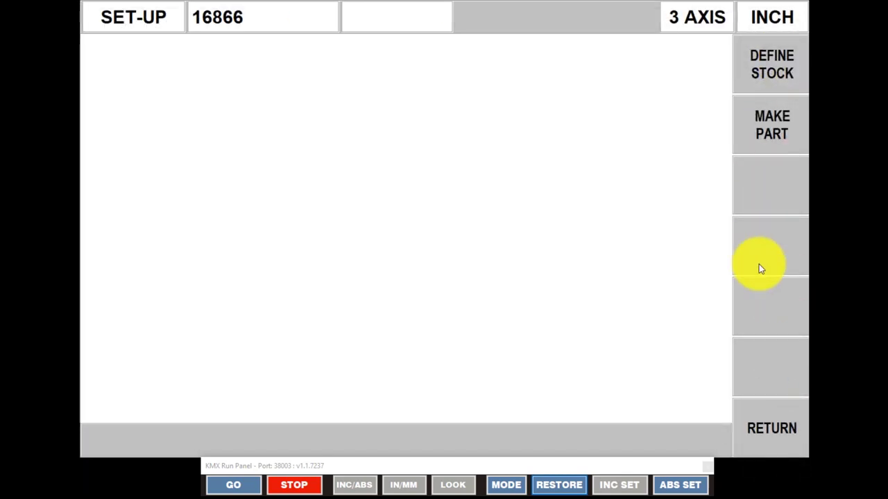
pyautogui.click(771, 450)
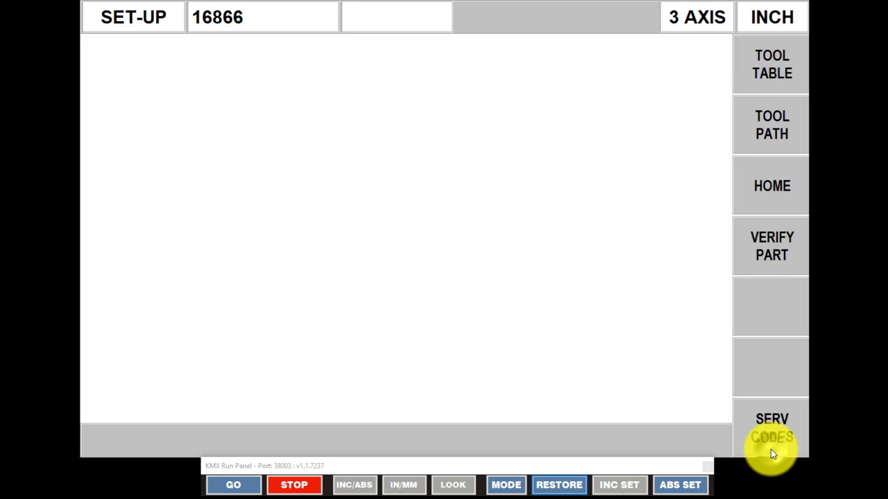
pyautogui.click(507, 485)
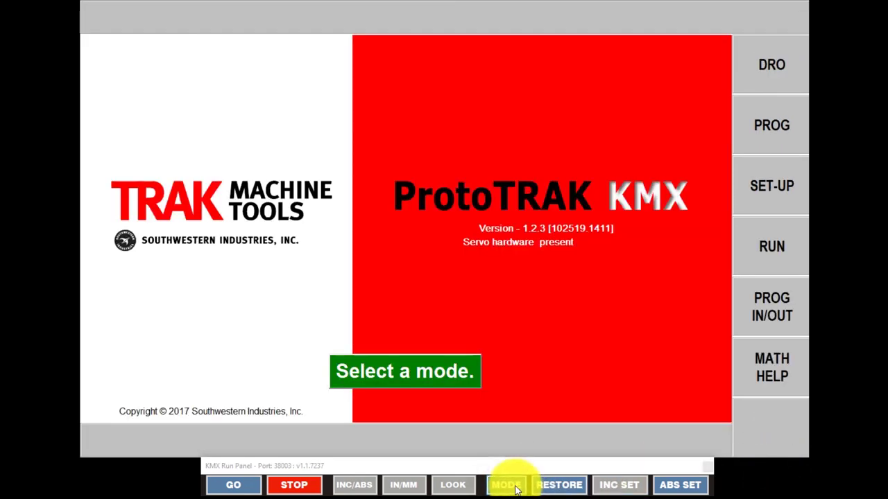